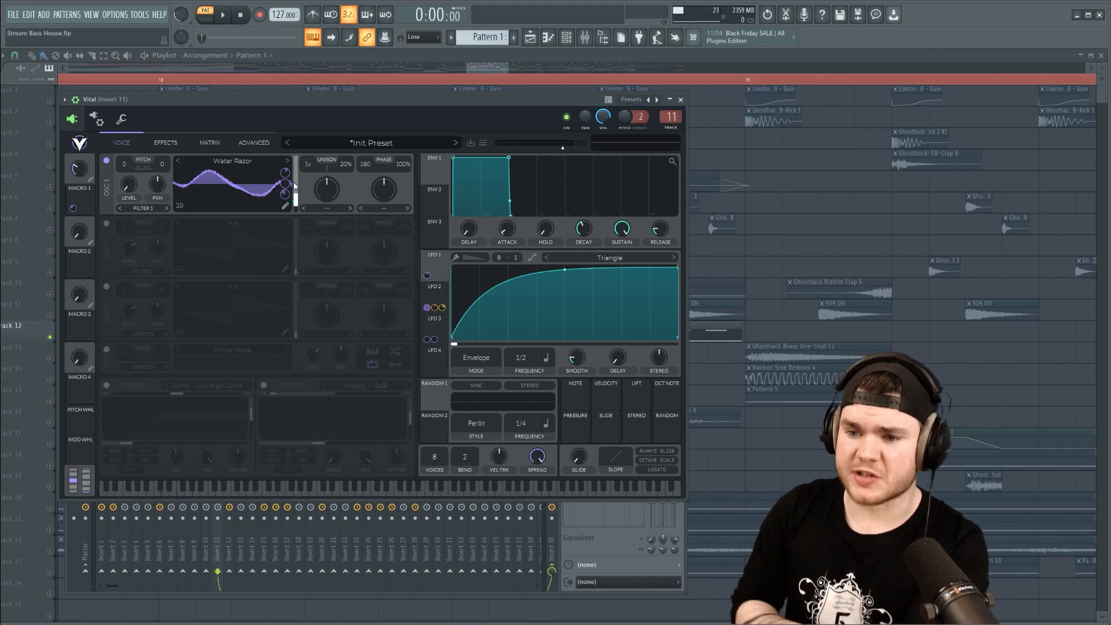
Step: Inspect the shapes and modulation targets of LFO 2 and LFO 3 in Vital and audition the bass pattern
click(435, 296)
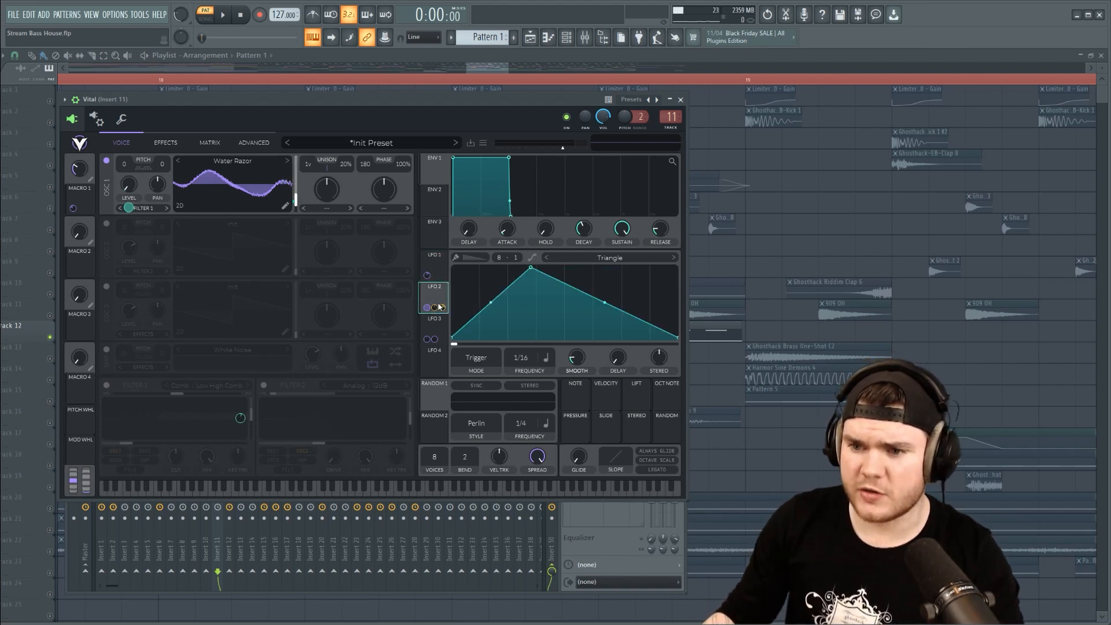
click(435, 328)
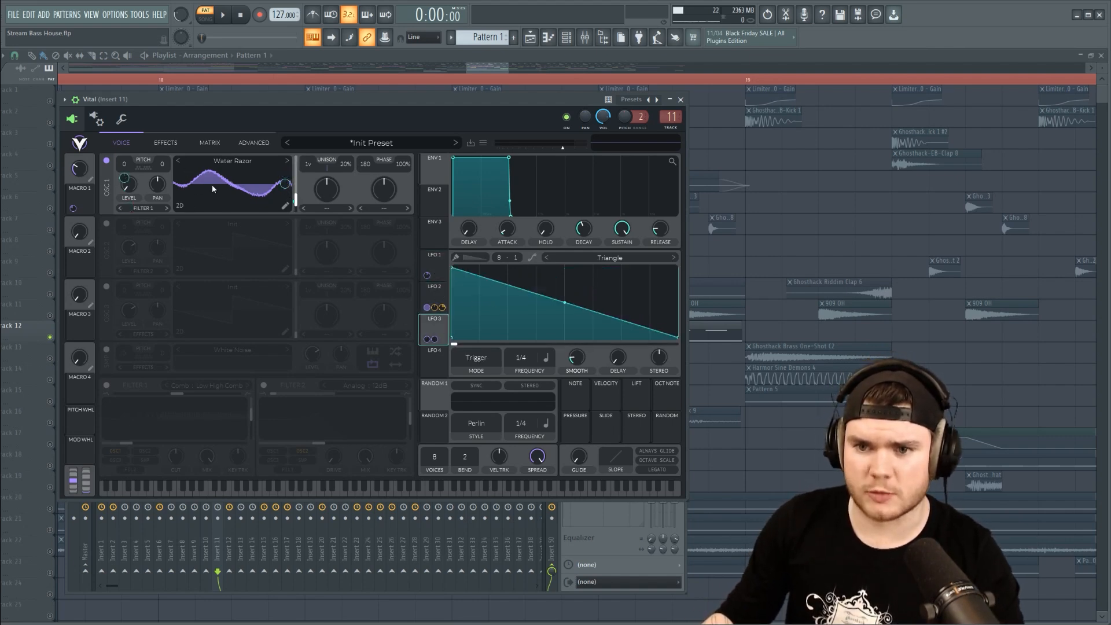
click(164, 143)
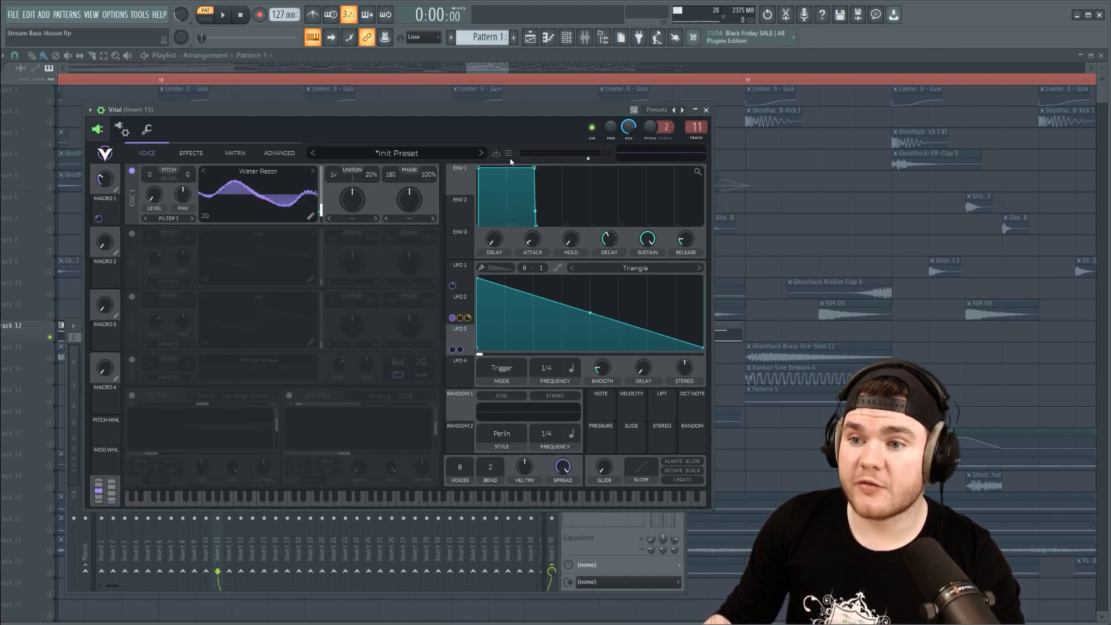
key(space)
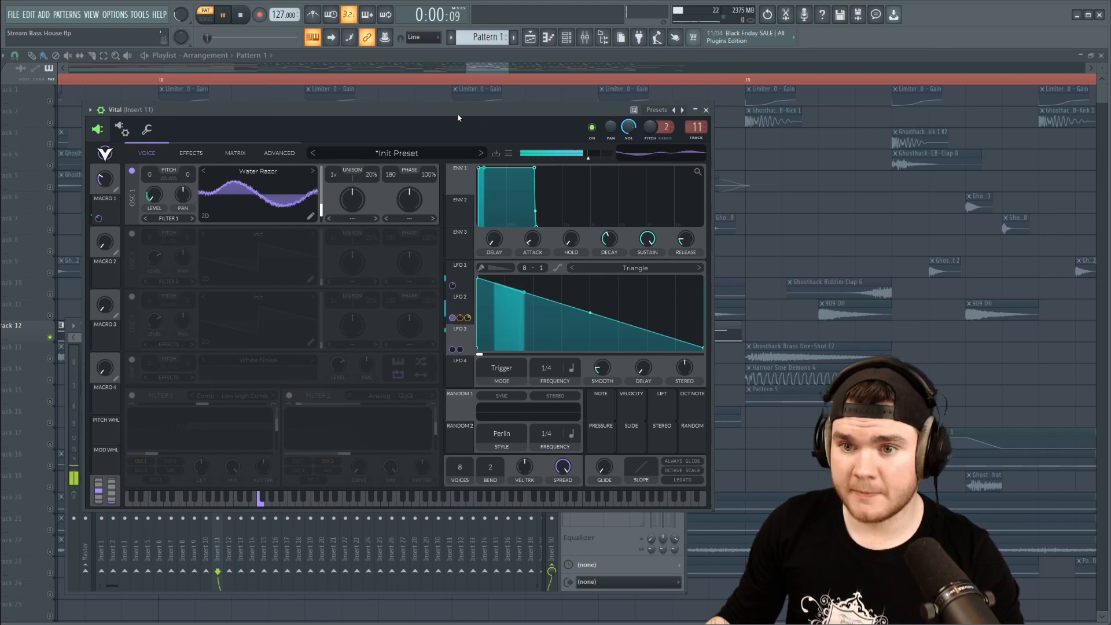
key(space)
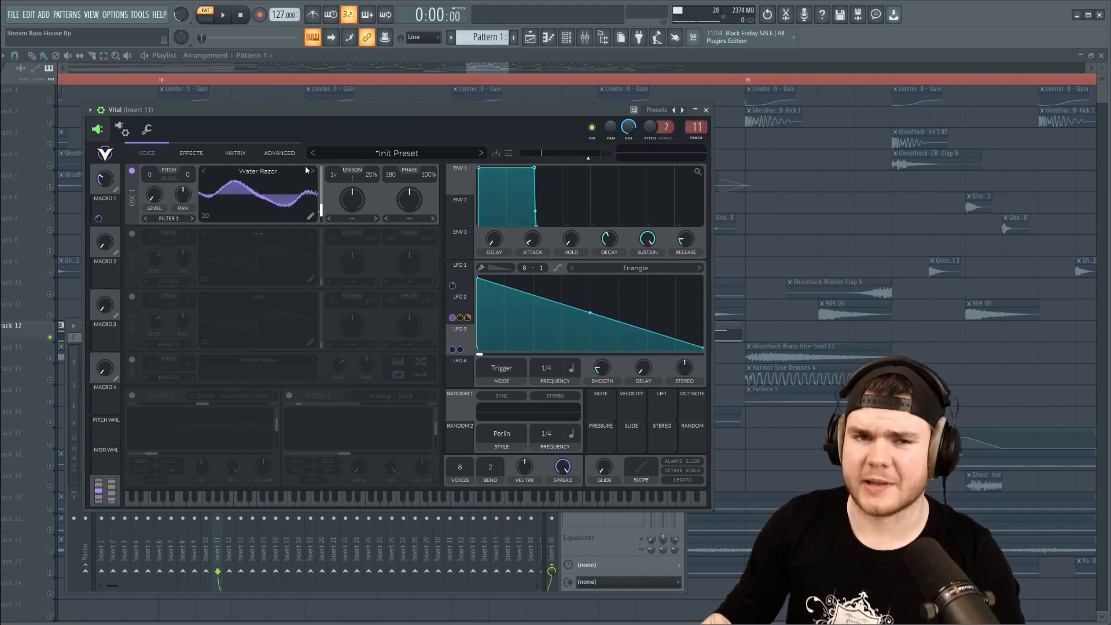
Step: Show the Water Razor wavetable in 3D and examine how LFO 1 modulates its position
drag(429, 109, 433, 116)
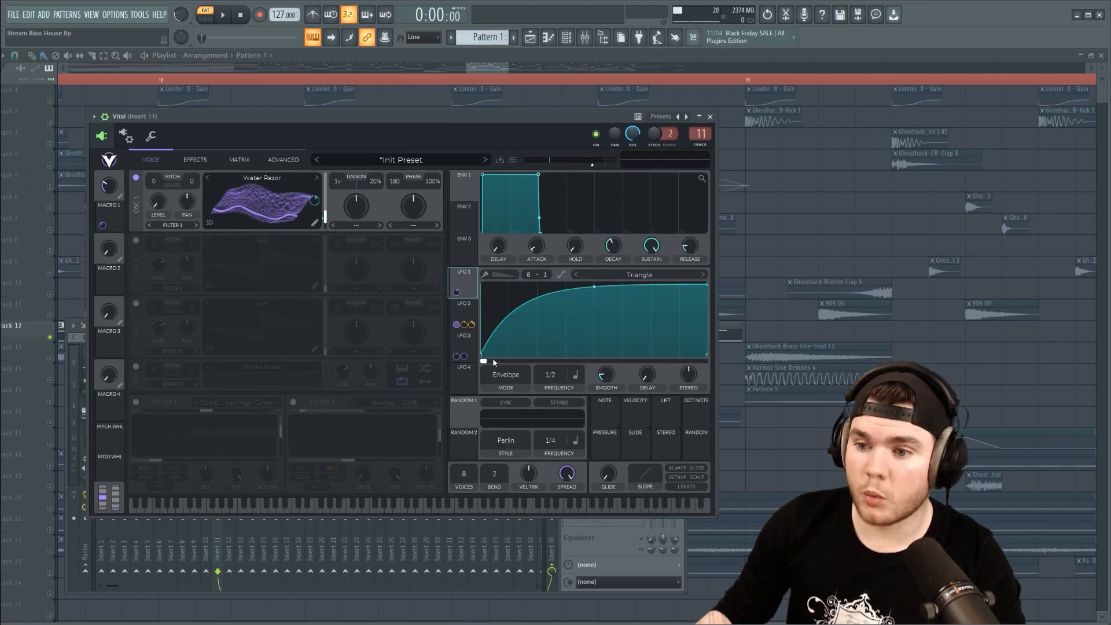
key(ctrl+s)
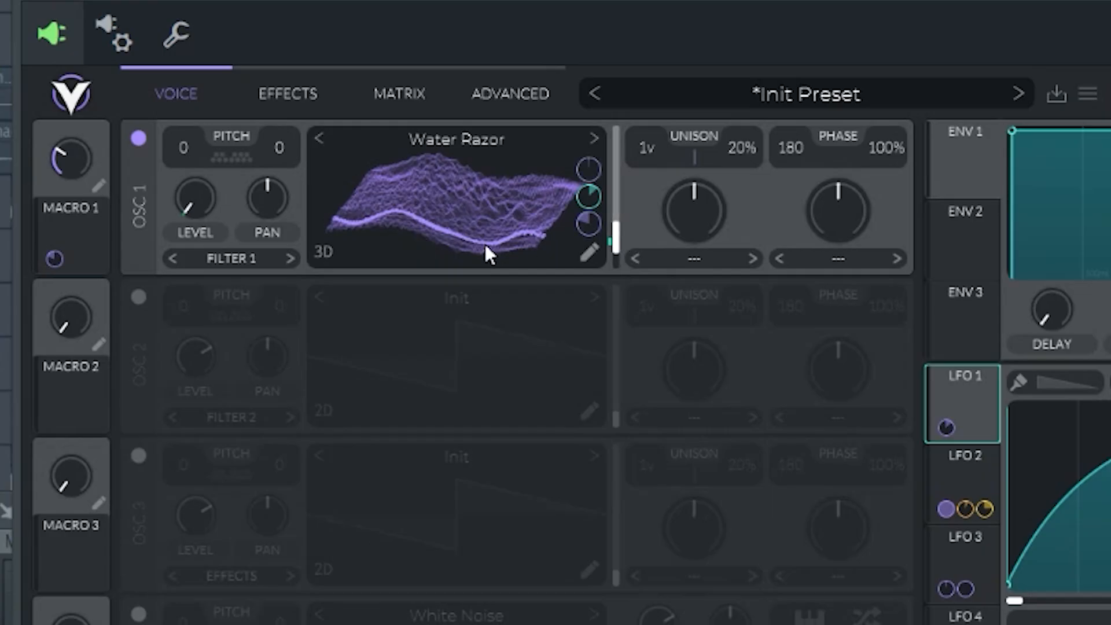
click(631, 9)
key(space)
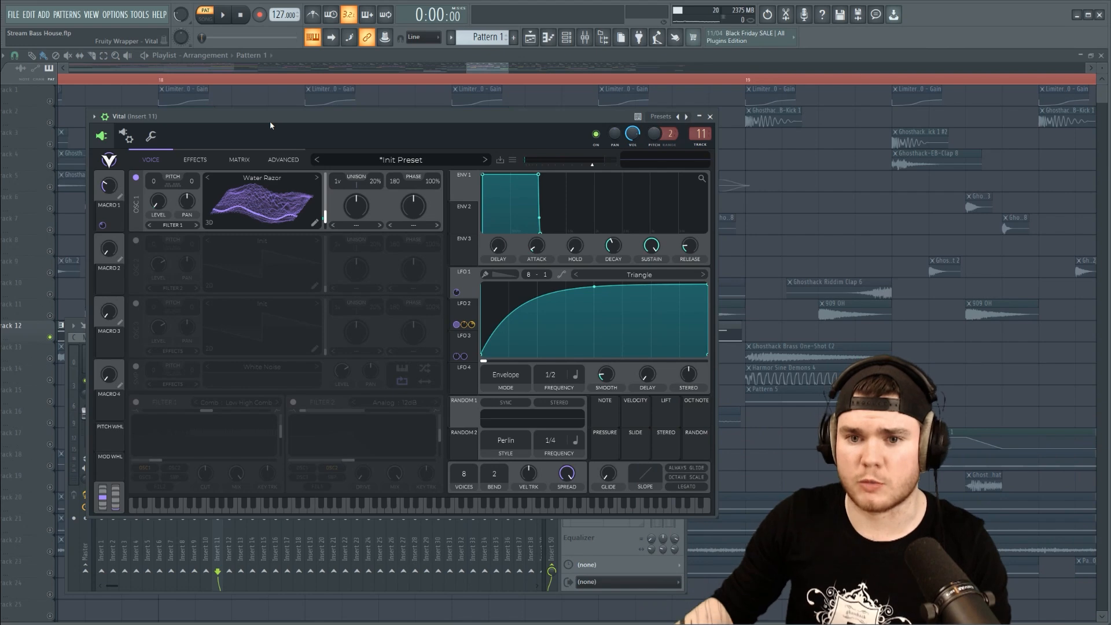
Step: Examine the LFO 2 and LFO 3 curves and their modulation of oscillator 1's level and wavetable, auditioning the patch
click(464, 313)
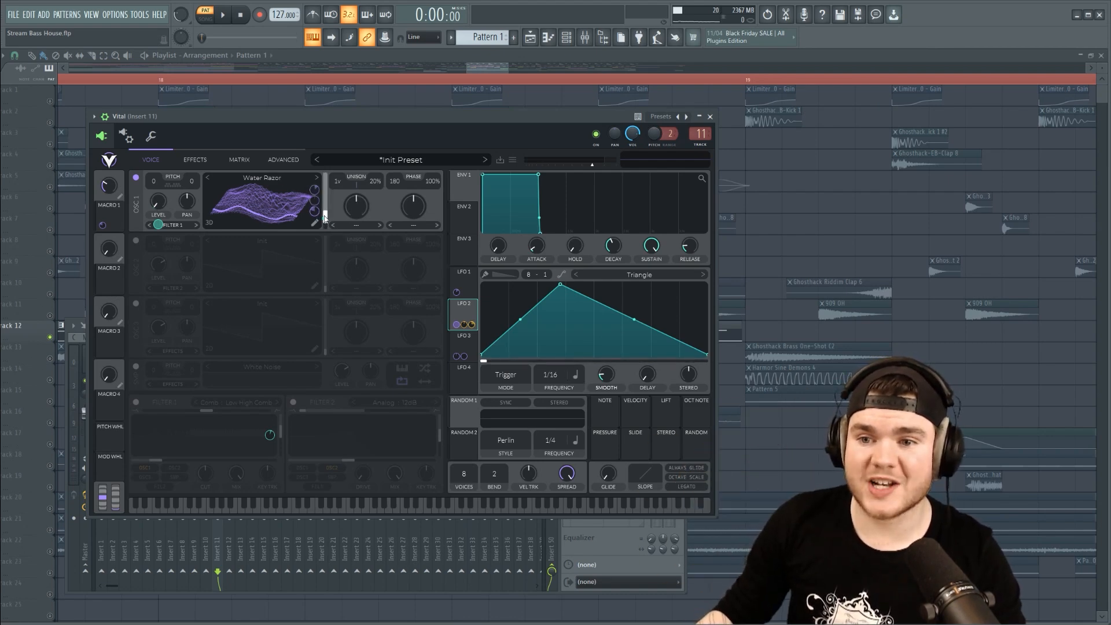
key(space)
key(space)
click(461, 341)
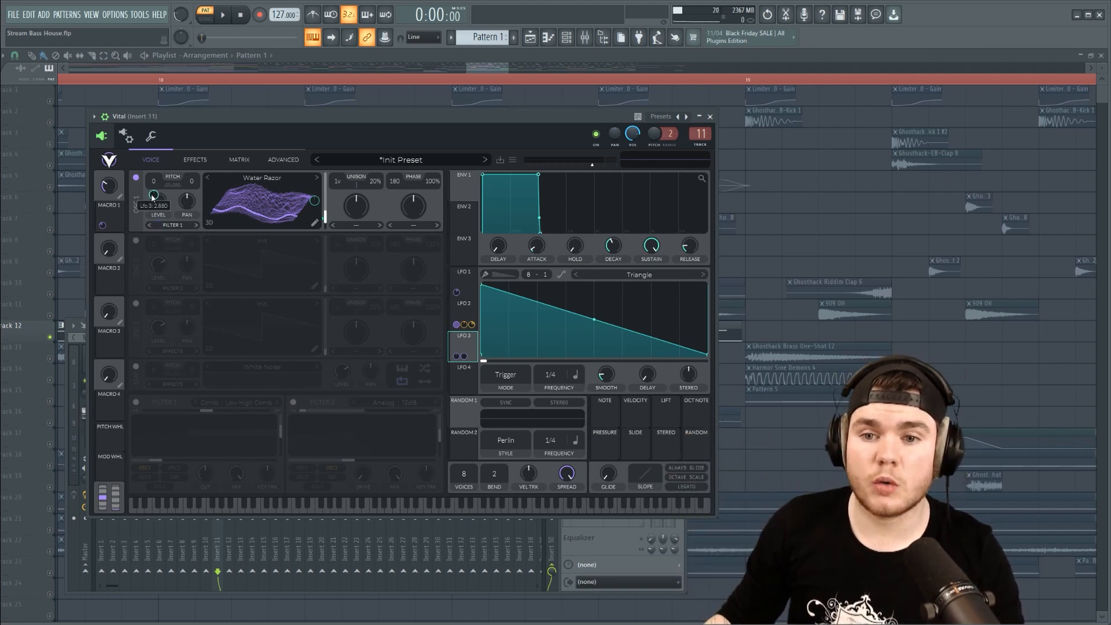
mouse_move(310, 209)
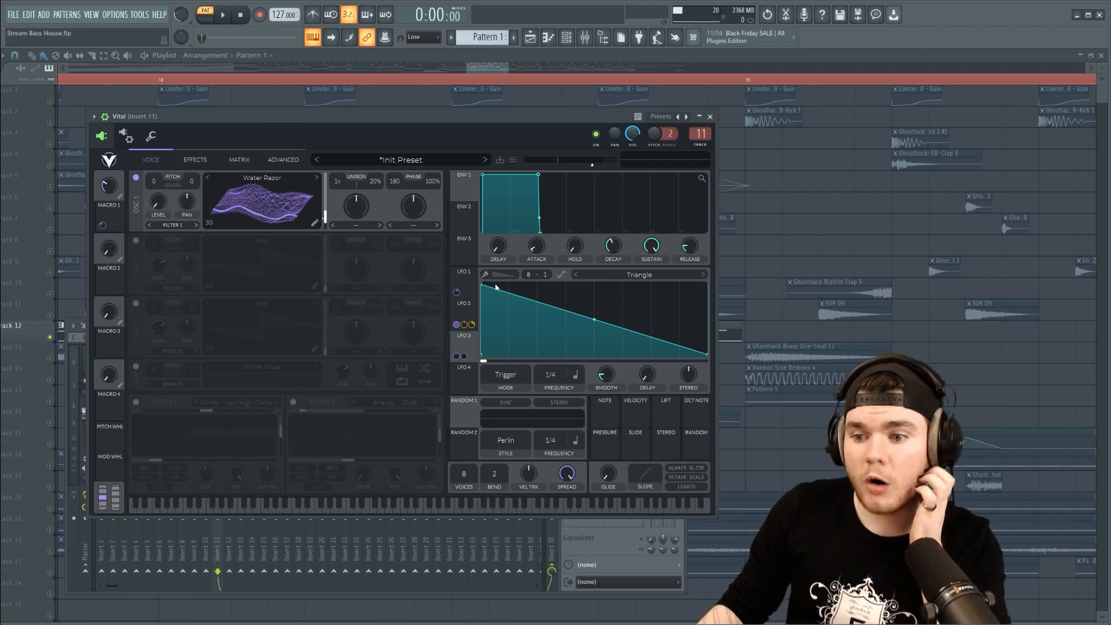
click(467, 289)
click(465, 344)
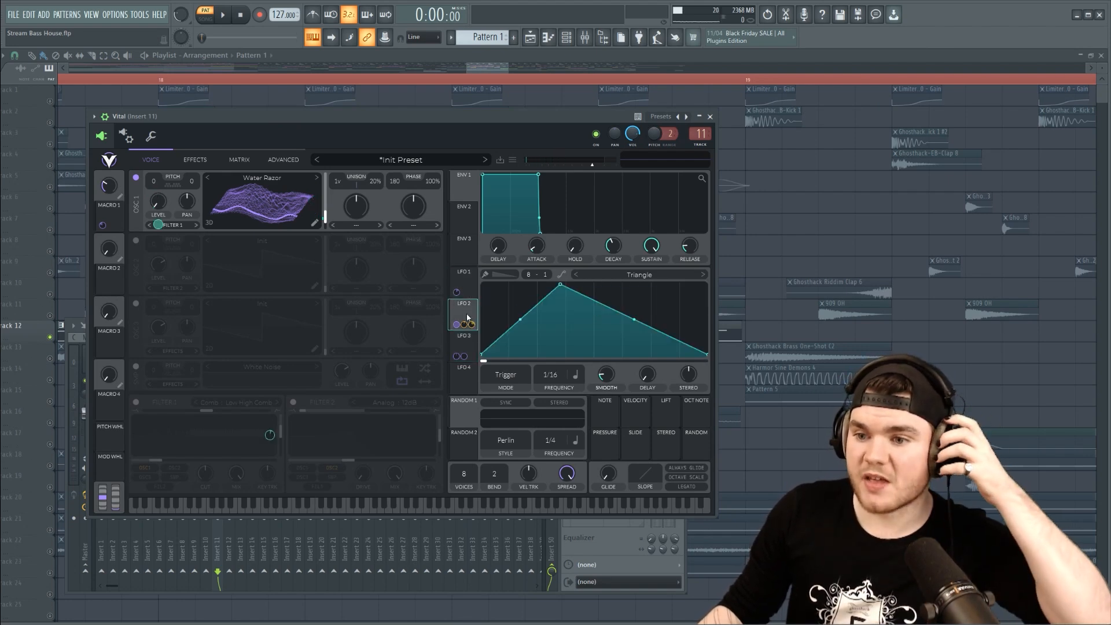
click(465, 345)
Step: Enable Vital's Flanger effect, compare the playing bass with it off and on, and show the LFO 2 curve
click(195, 160)
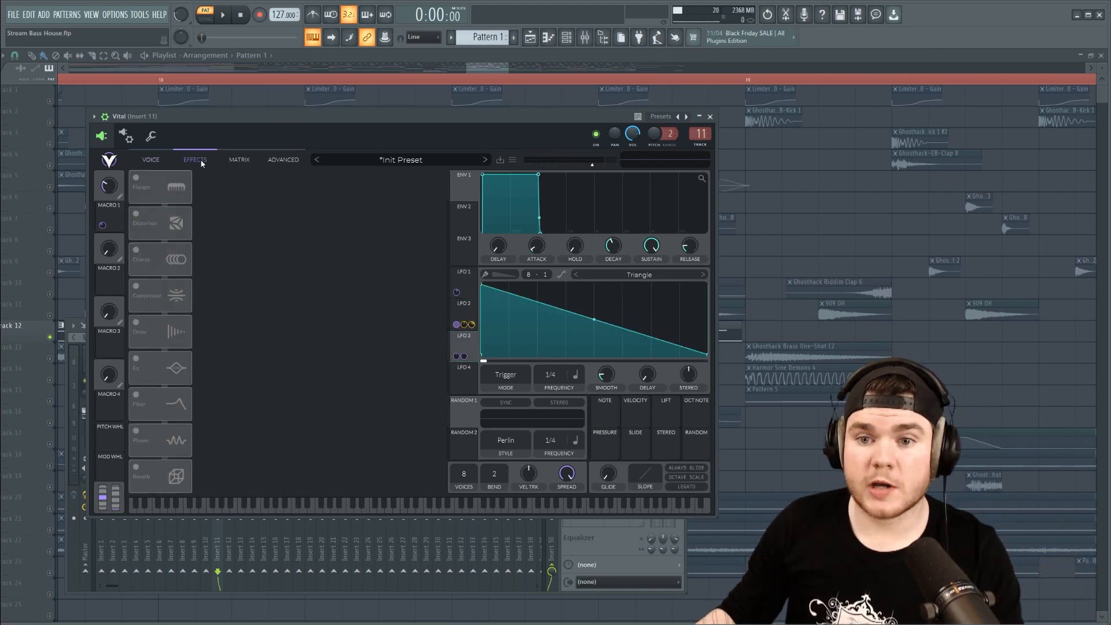
click(136, 179)
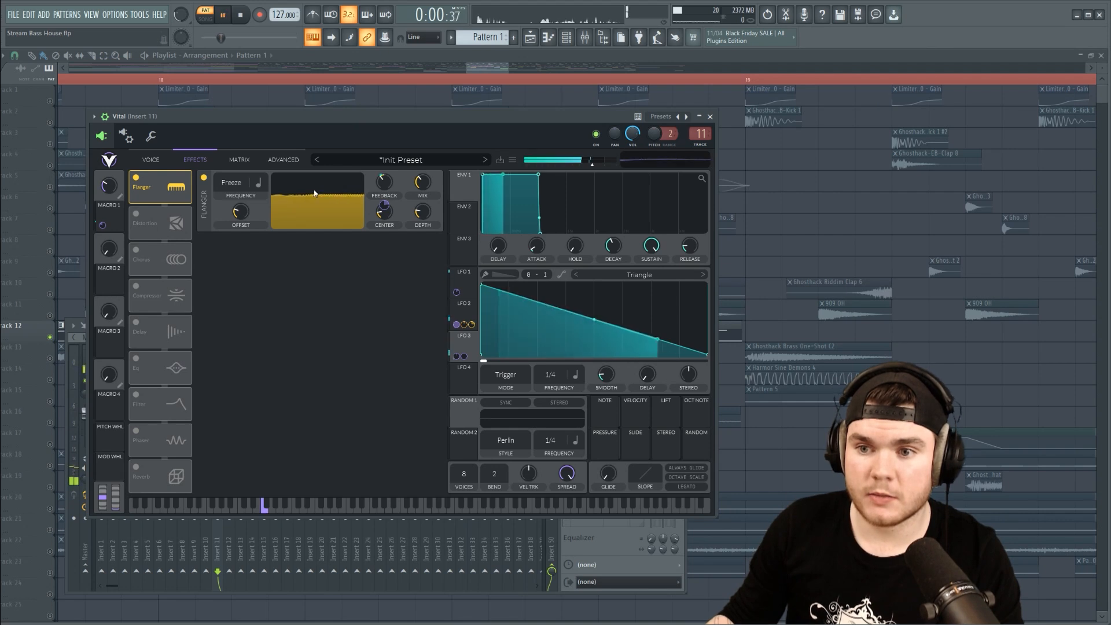
click(204, 178)
click(204, 179)
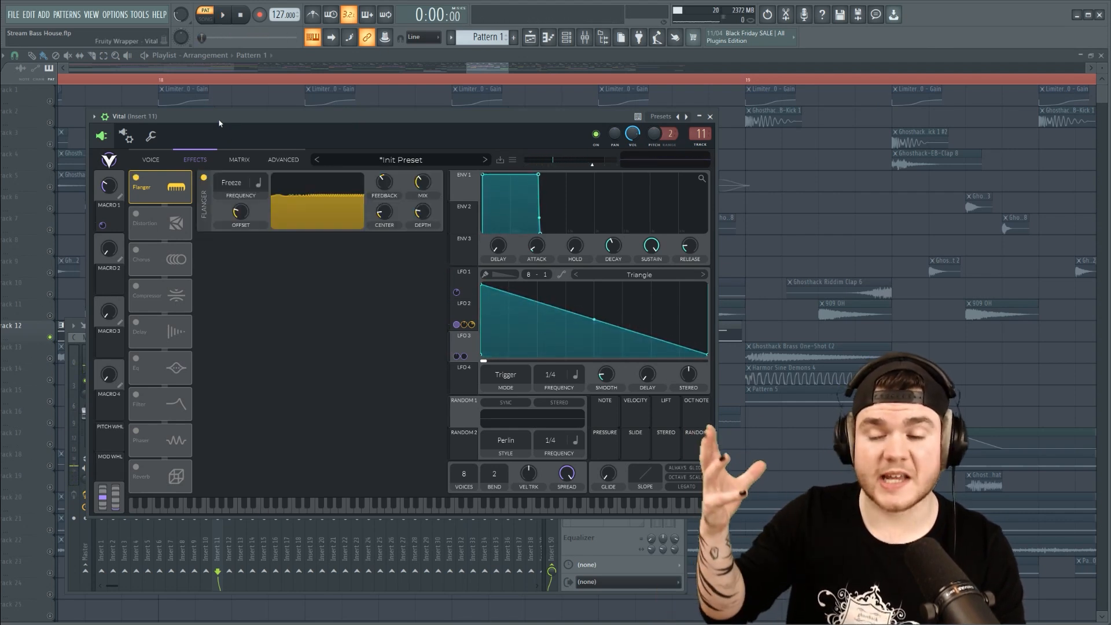
key(space)
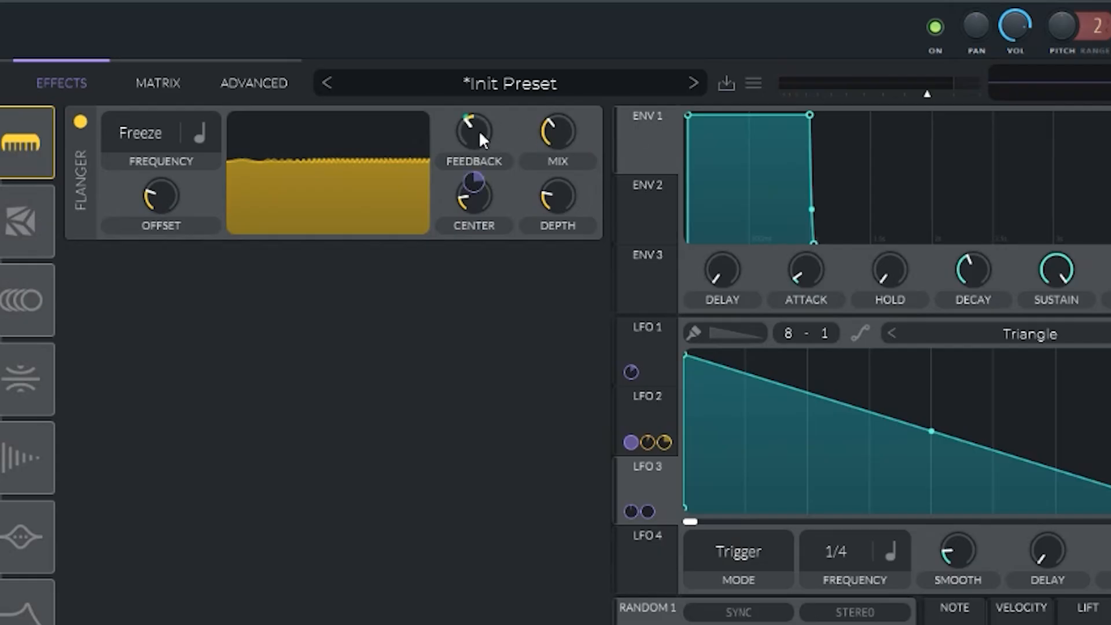
click(646, 400)
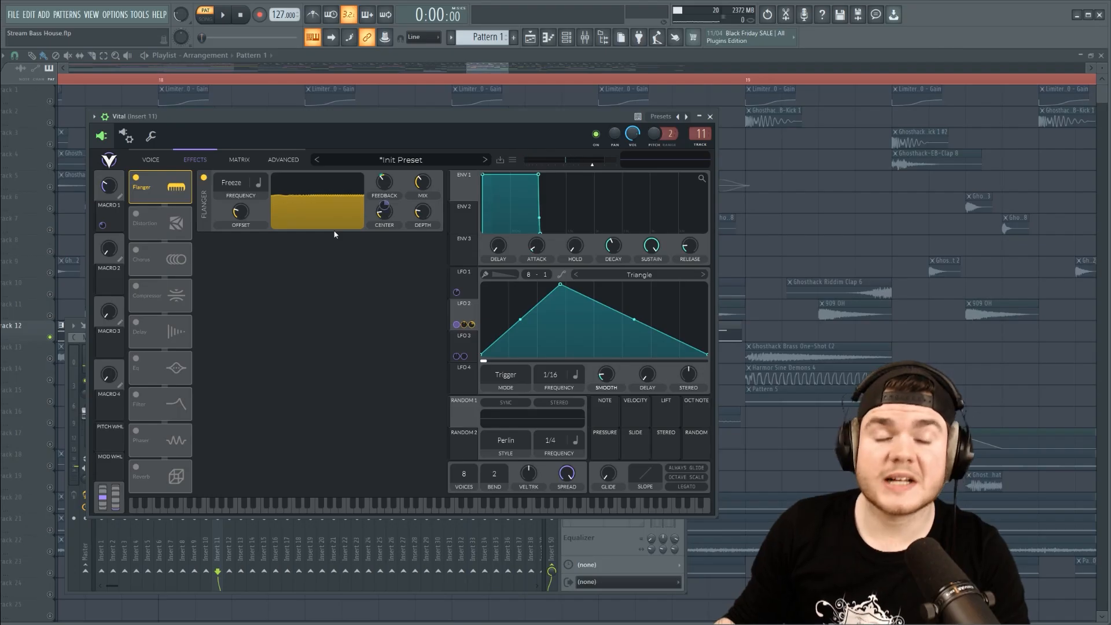
Step: Enable Vital's Distortion effect with the Soft Clip type and close the synth window
click(136, 214)
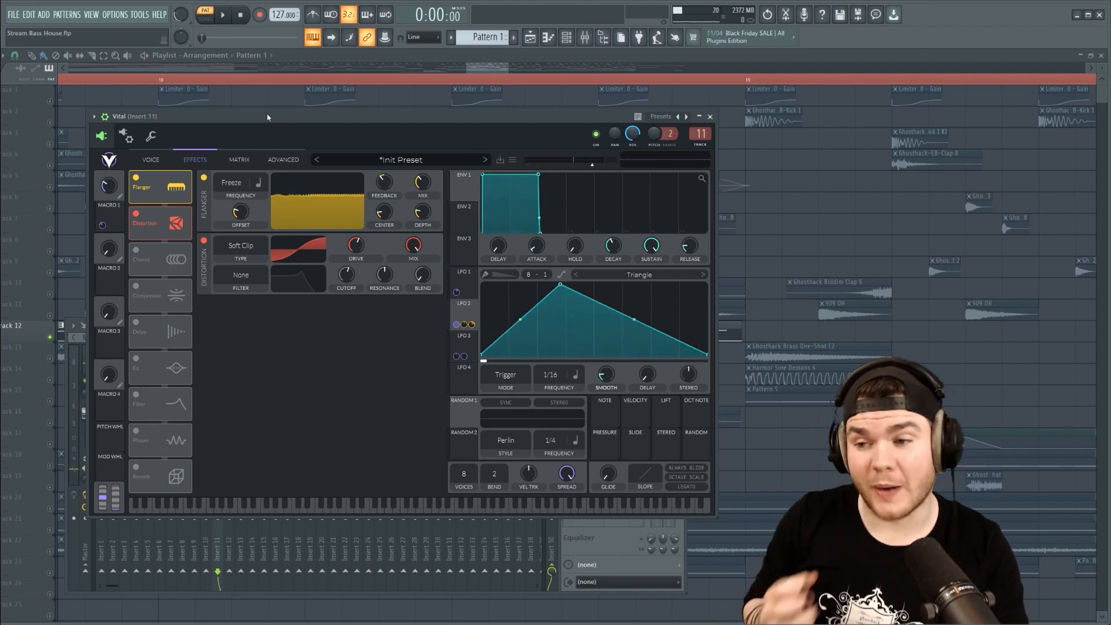
click(710, 116)
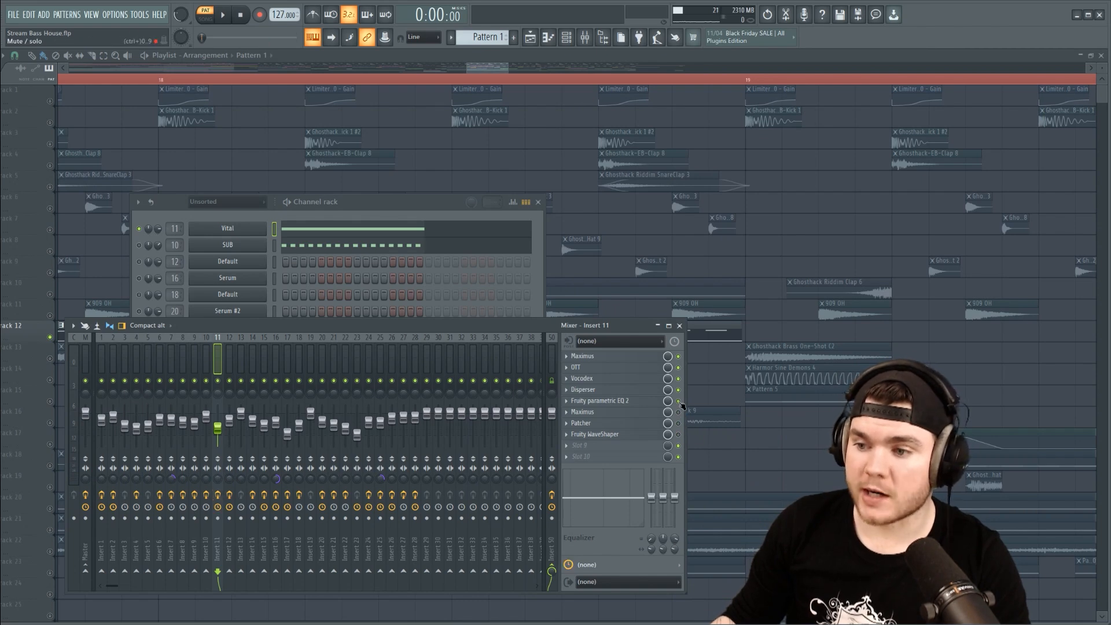
Step: Inspect the low, mid and high band curves of Maximus on Insert 11 while auditioning the bass, and close the plugin
click(637, 356)
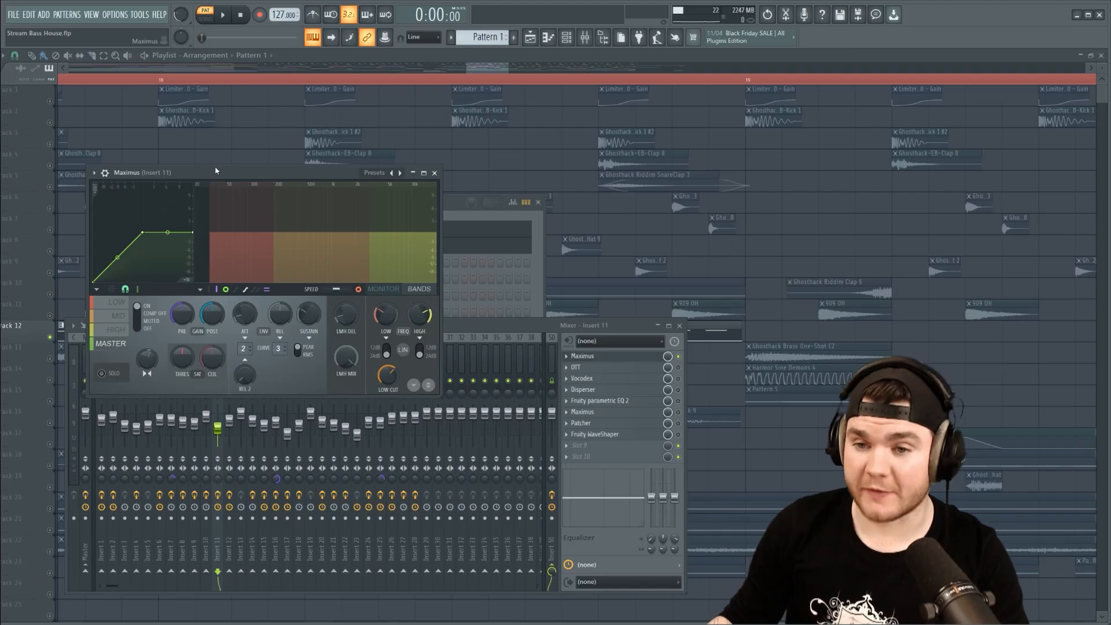
drag(215, 170, 235, 188)
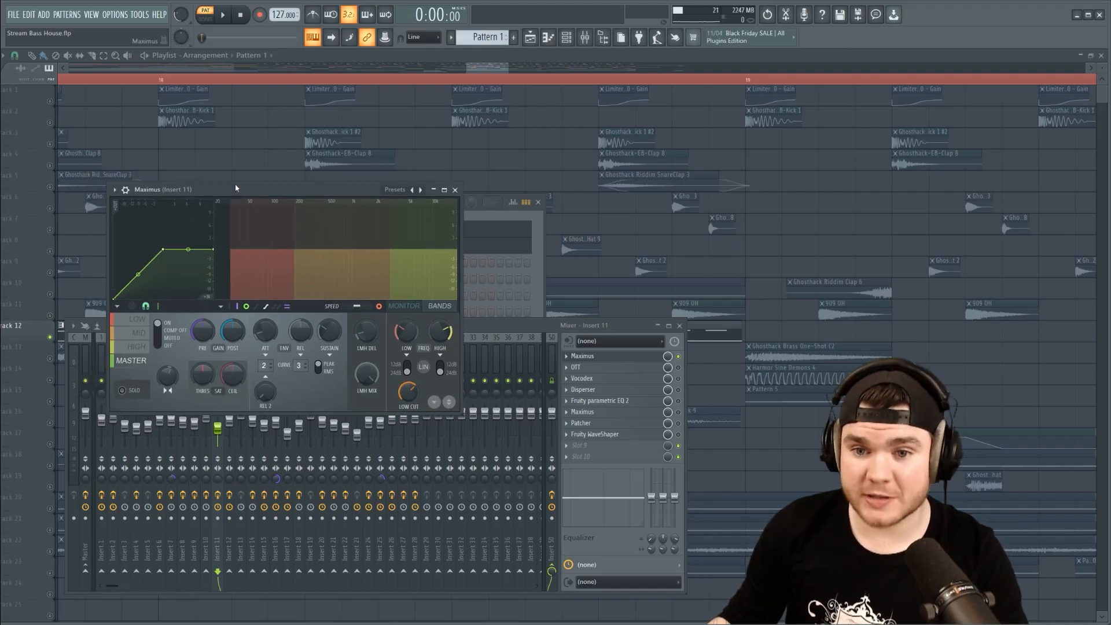
key(space)
click(139, 321)
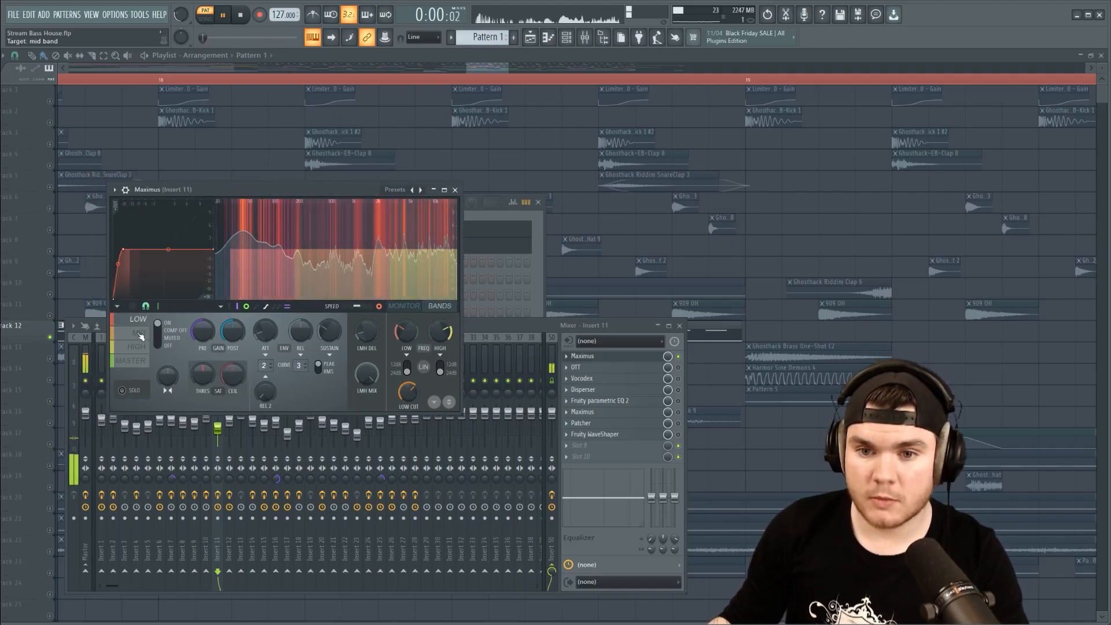
key(space)
click(141, 333)
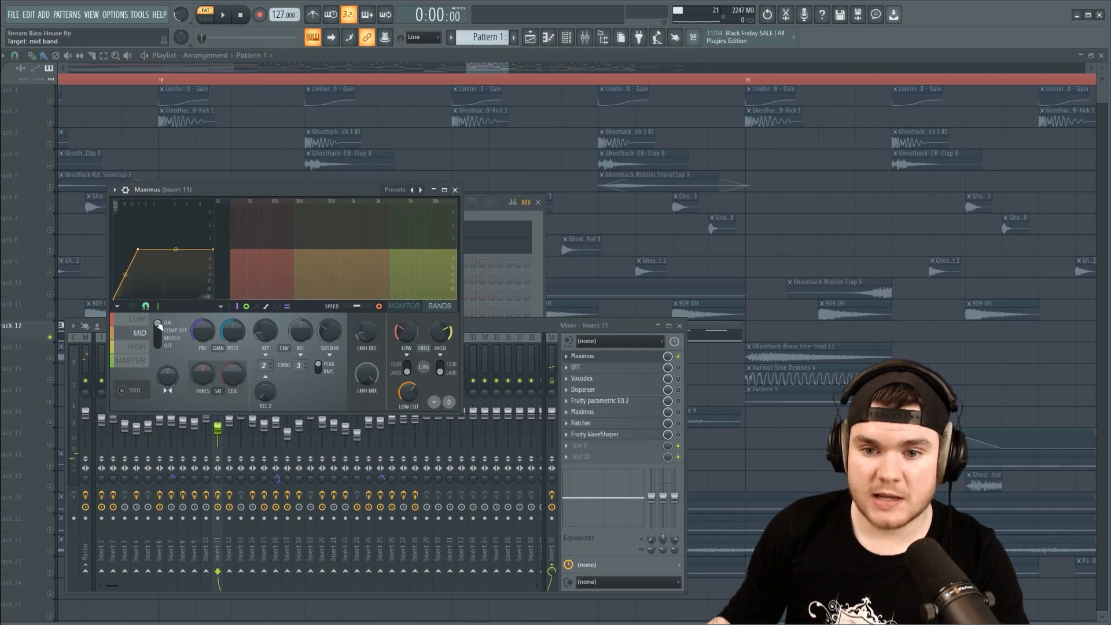
click(139, 346)
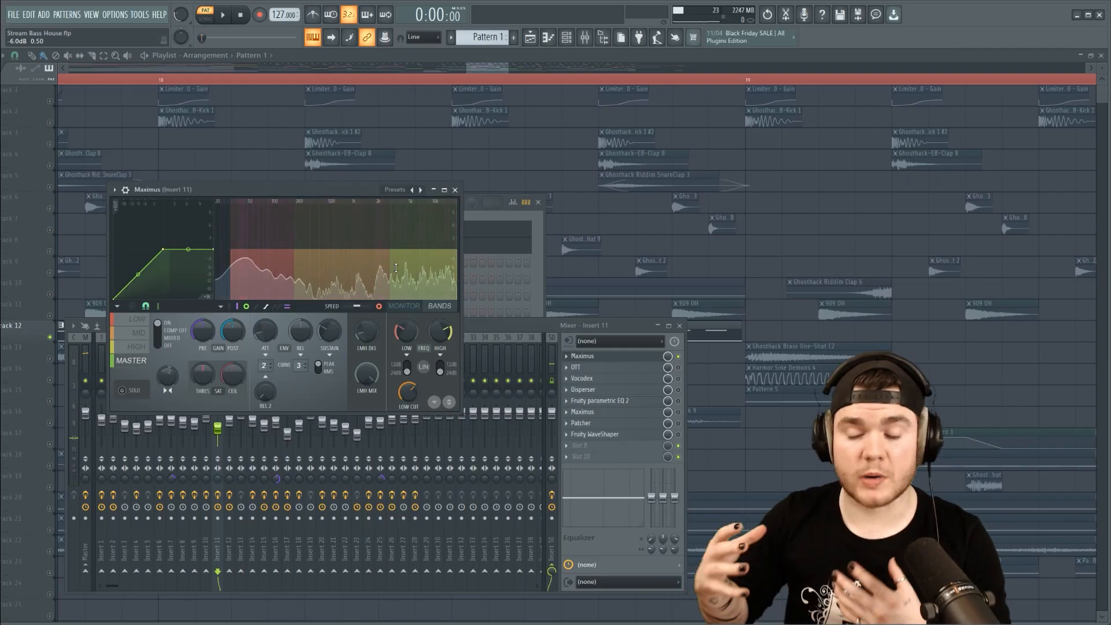
click(596, 356)
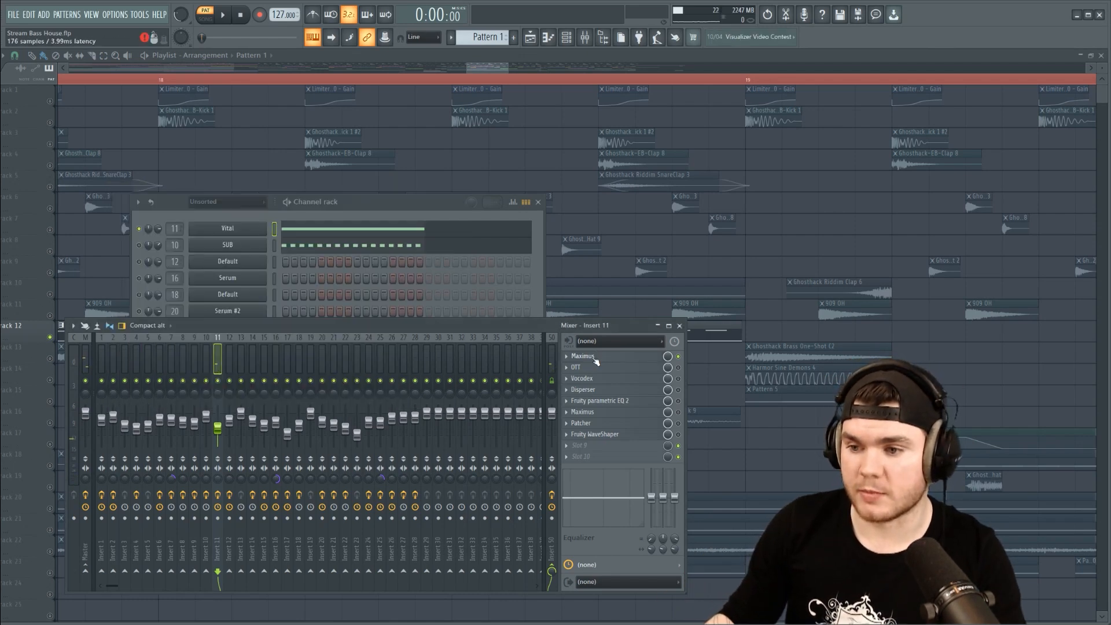
Step: Enable OTT on Insert 11, audition the bass through it, and close its window
click(596, 367)
drag(162, 180, 277, 211)
key(space)
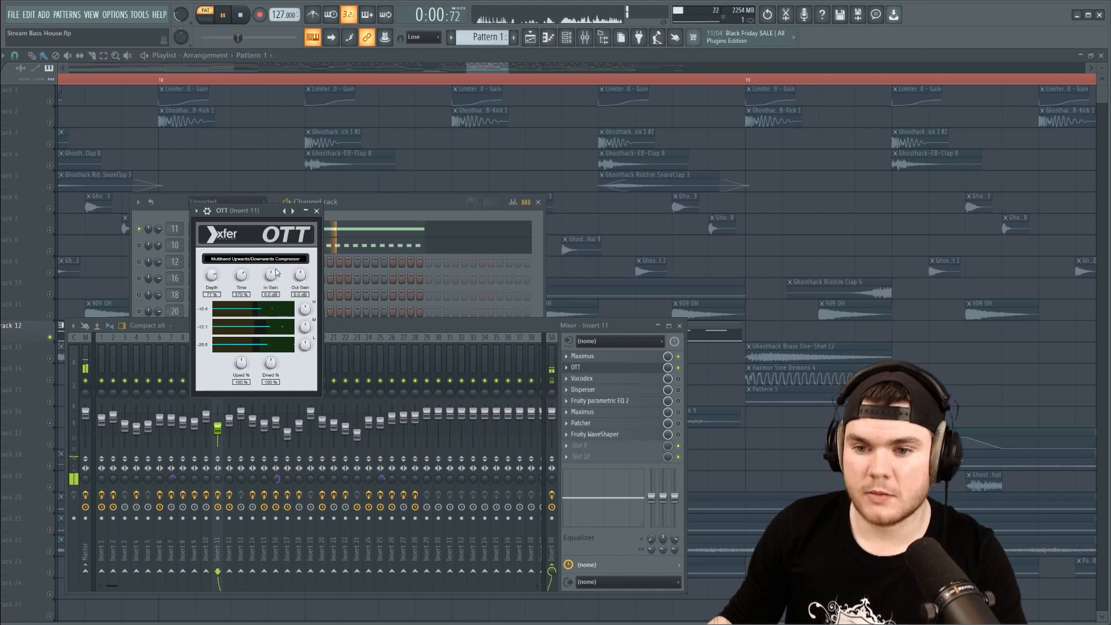
key(space)
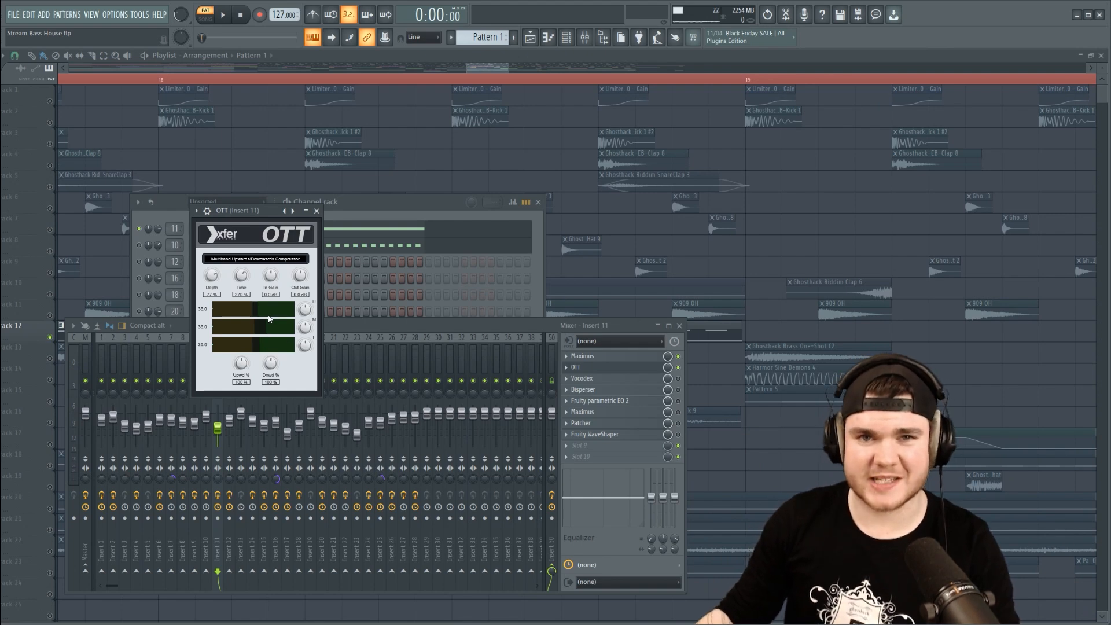
click(578, 366)
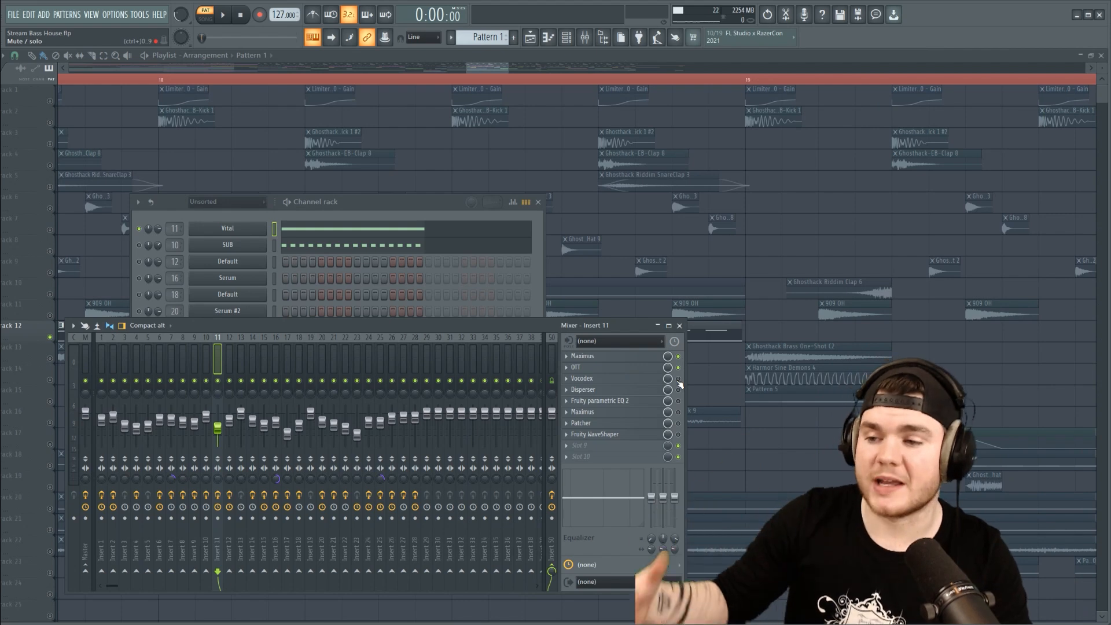
Step: Enable Vocodex on Insert 11, audition the bass through it while reviewing its band settings, and close its window
click(582, 378)
drag(247, 198, 300, 141)
key(space)
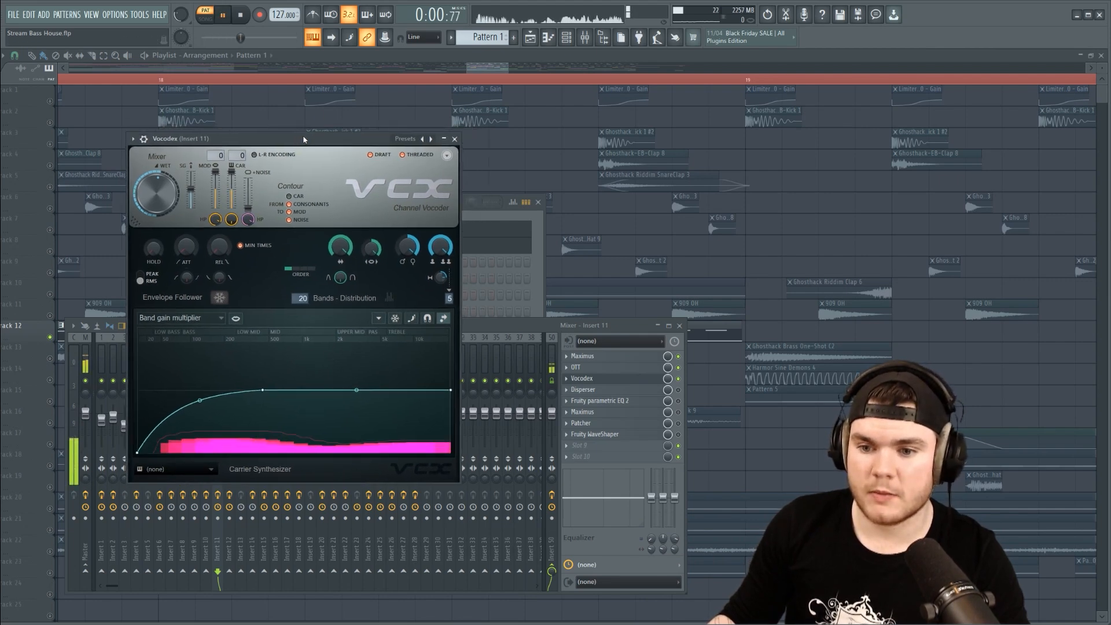
key(space)
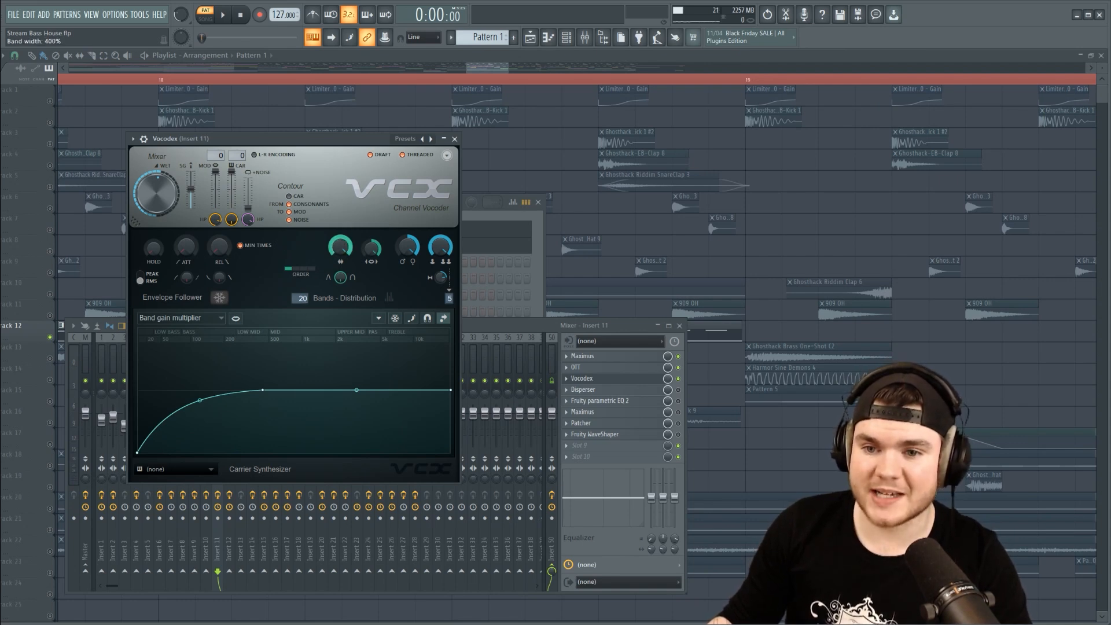
key(space)
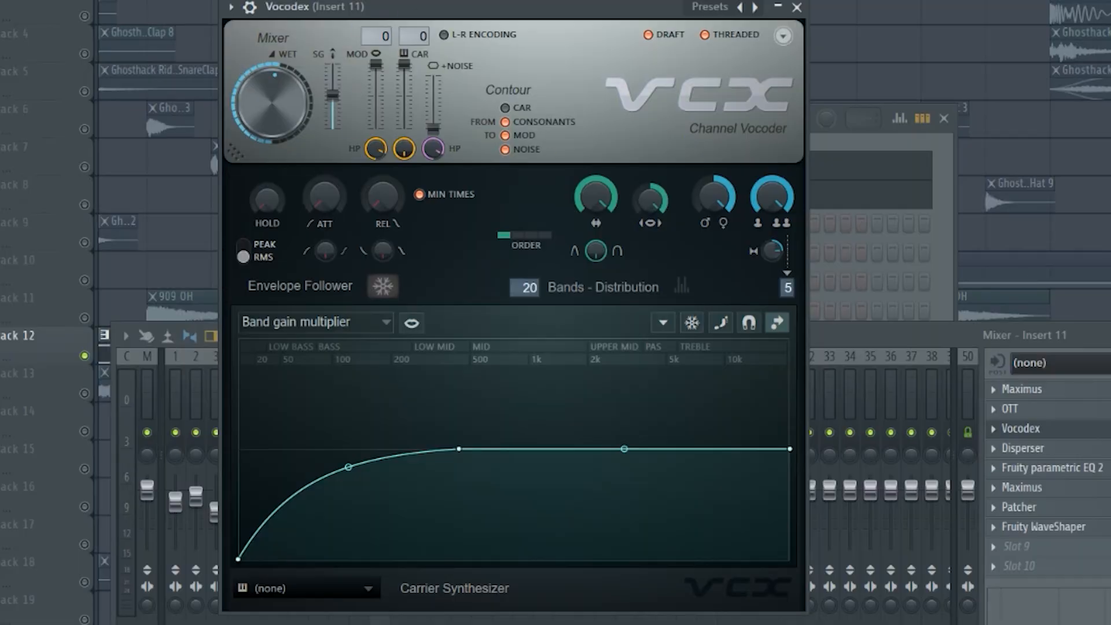
click(984, 429)
Step: Enable Disperser on Insert 11, open its window and audition the bass through it
click(1022, 447)
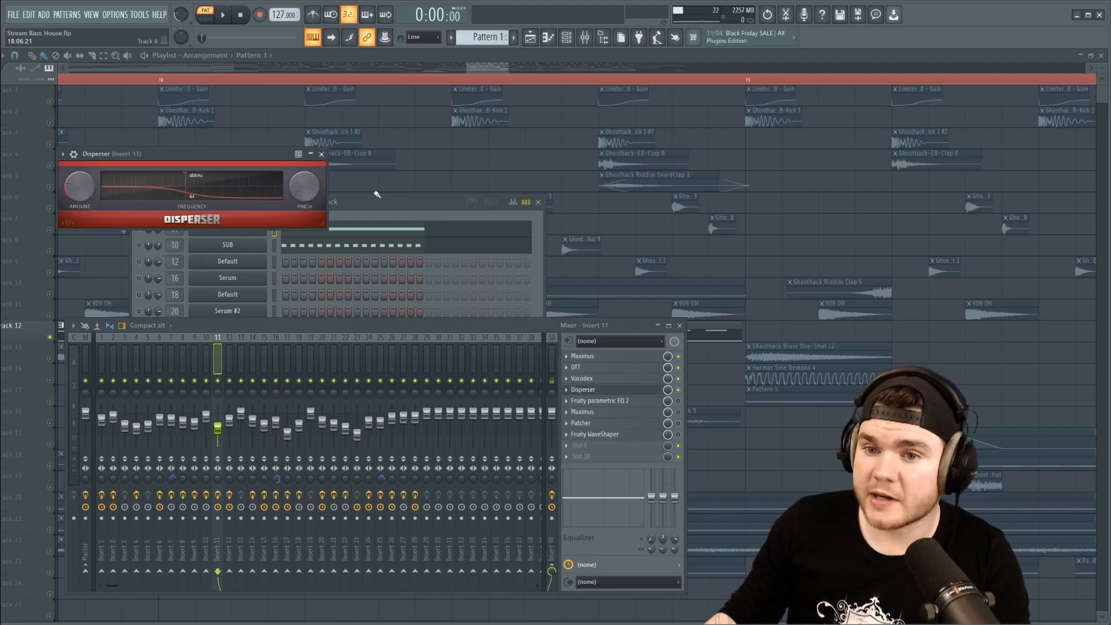
drag(228, 162, 357, 250)
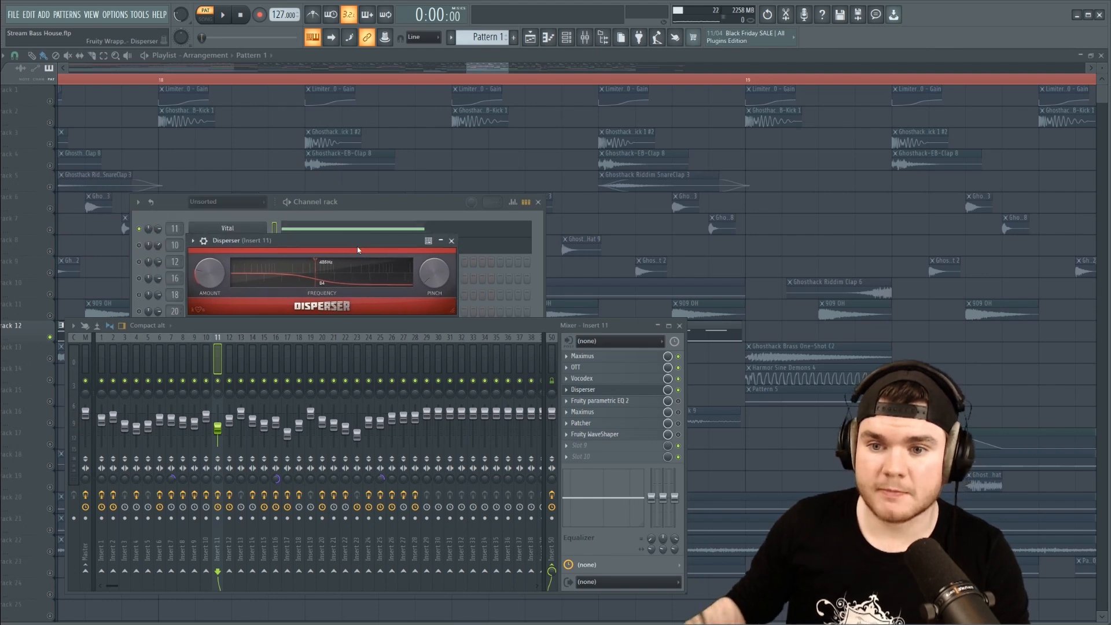
key(space)
key(space)
Step: Load Patcher into effect slot 9 of Insert 11
click(577, 450)
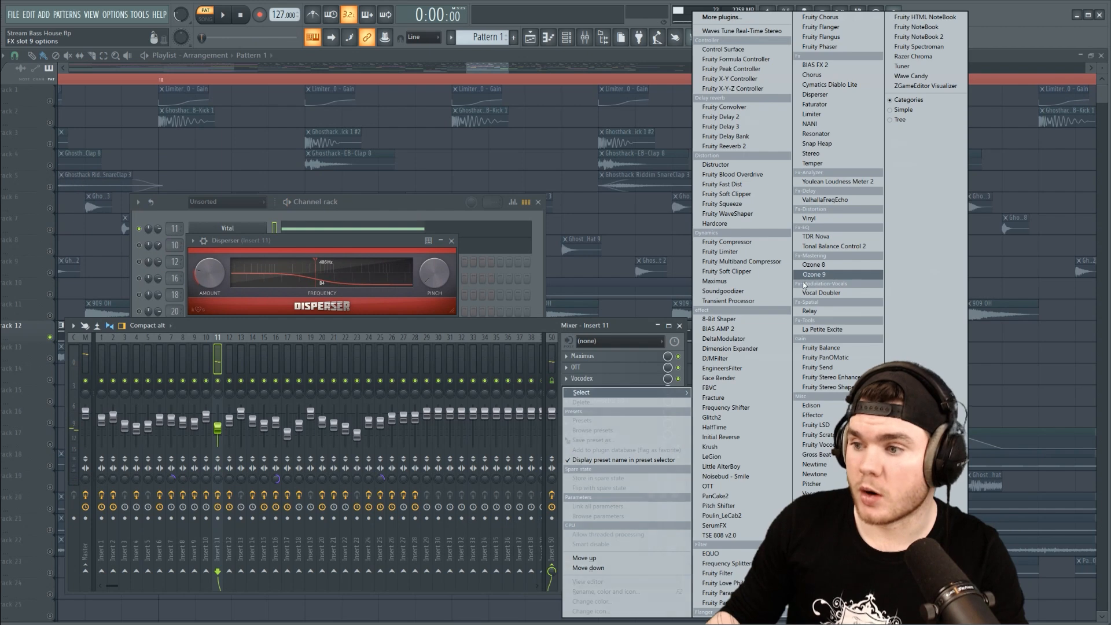
click(812, 511)
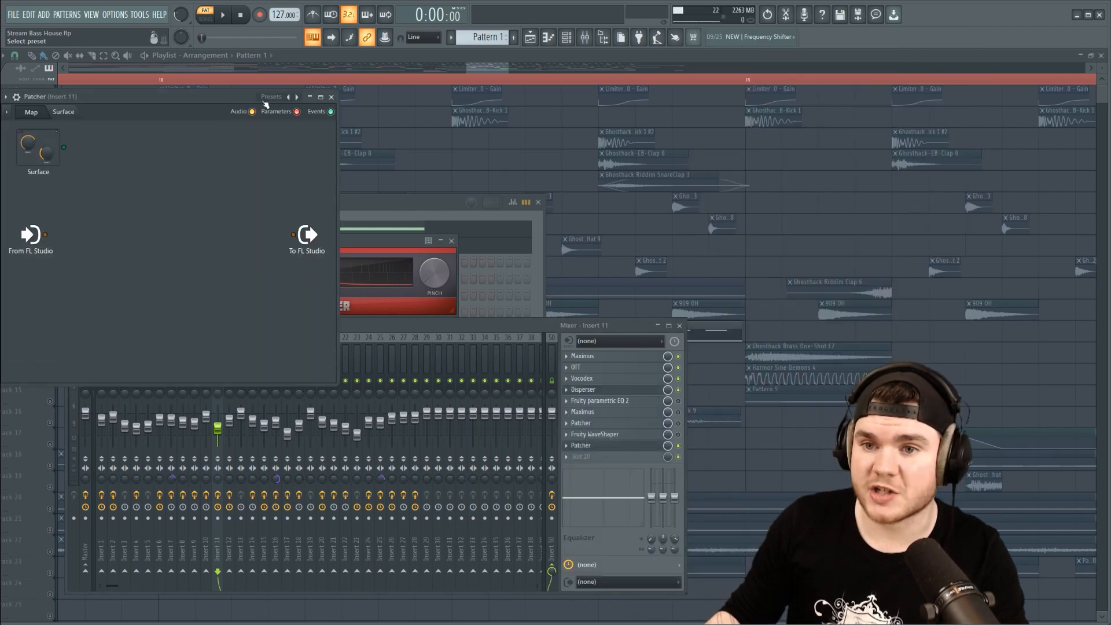
Step: Load the Disperser preset into the Patcher in effect slot 9 and reposition its window
click(264, 97)
click(412, 426)
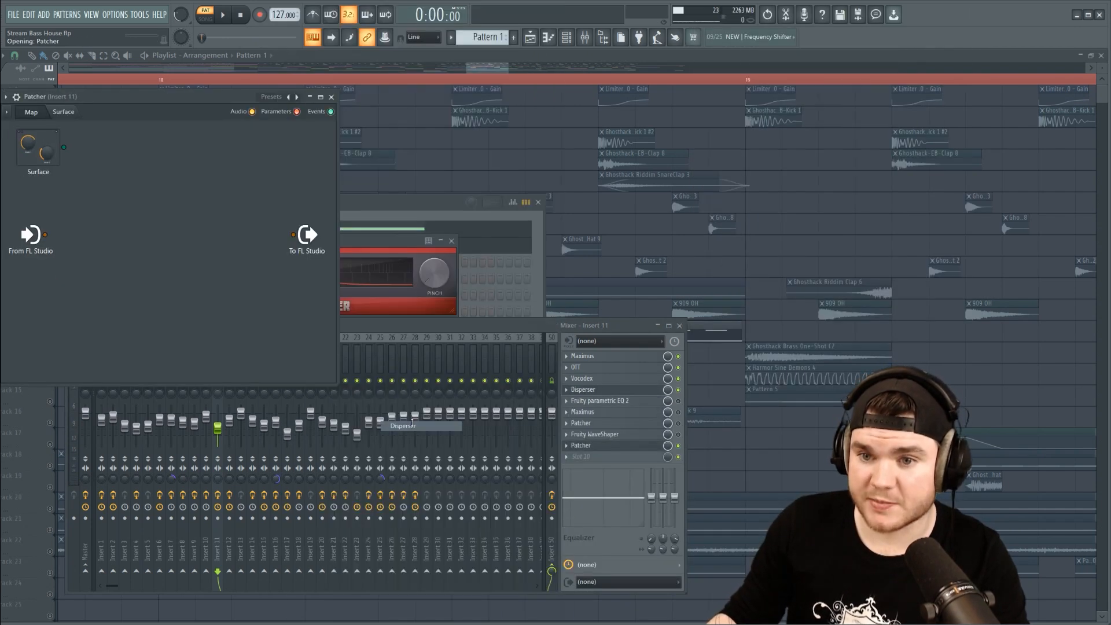
drag(168, 96, 392, 147)
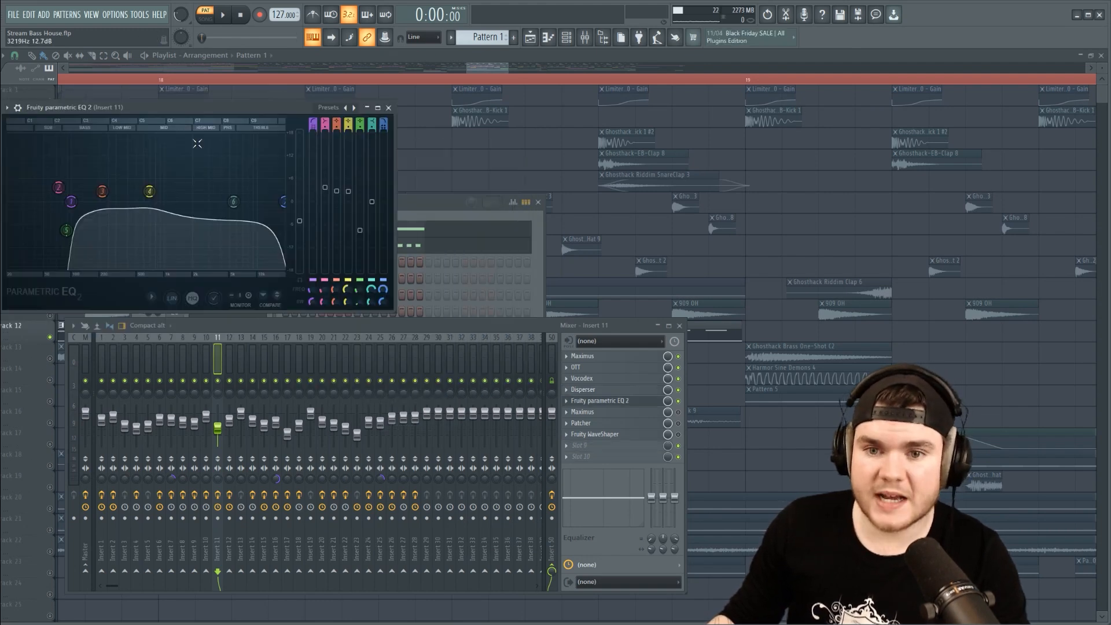
Step: Audition the bass through Fruity parametric EQ 2 on Insert 11 and close its window
drag(168, 106, 194, 139)
key(space)
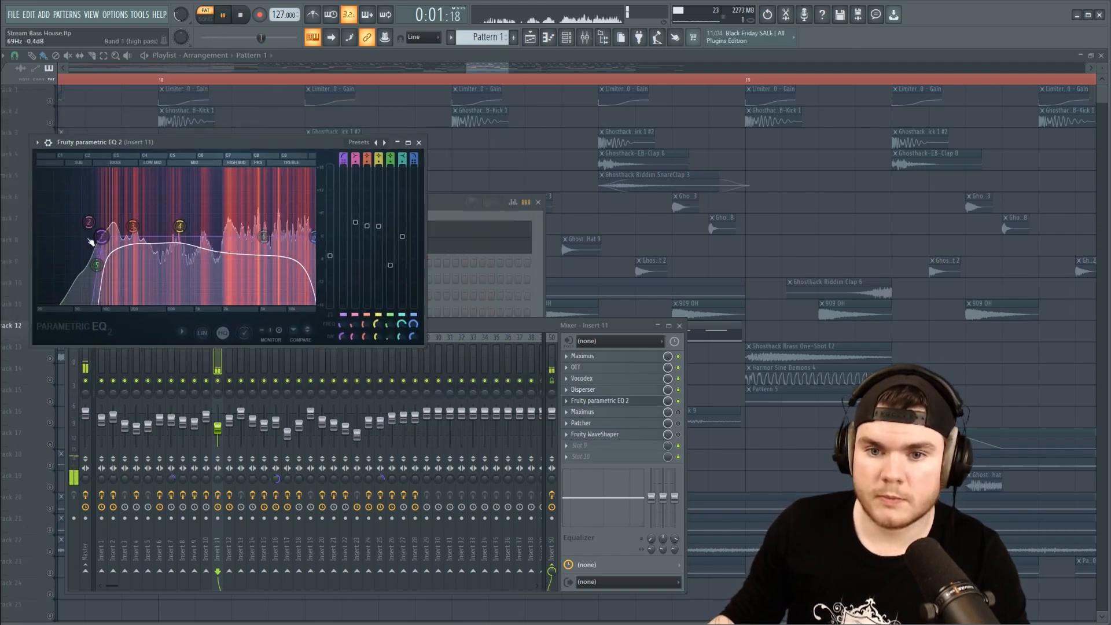
key(space)
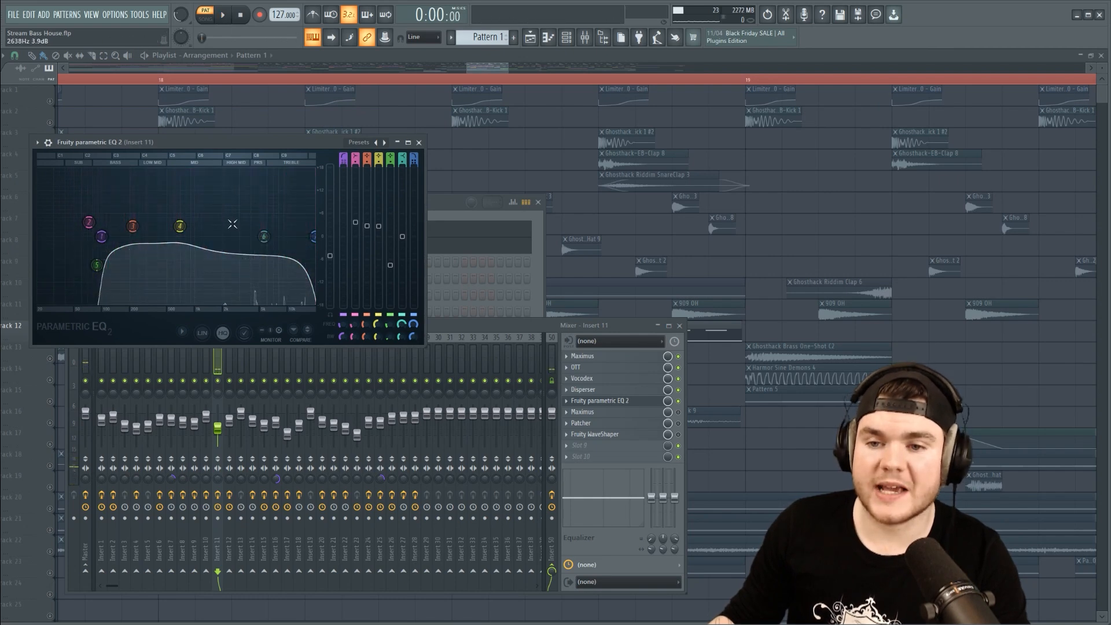
click(611, 404)
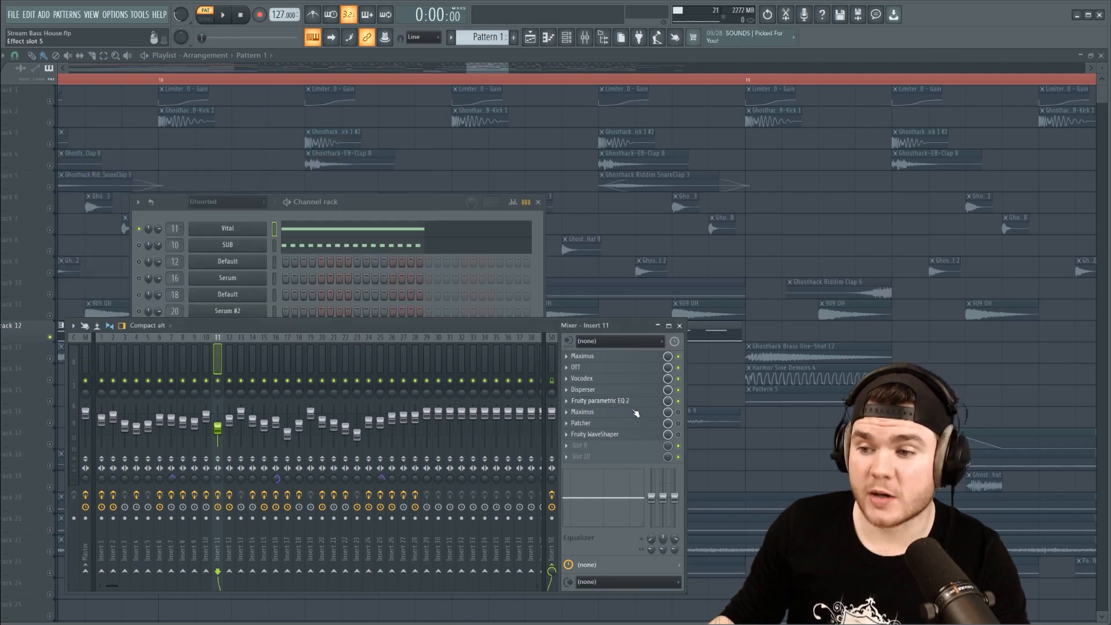
Step: Open the second Maximus on Insert 11, audition the bass through it, and close its window
click(625, 411)
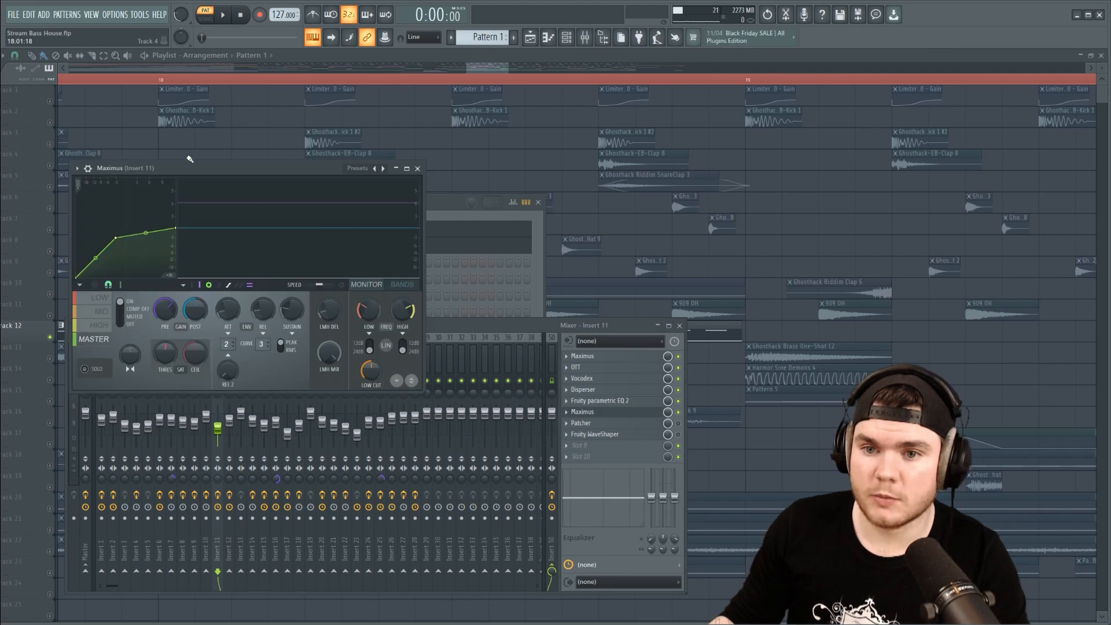
drag(183, 168, 221, 178)
key(space)
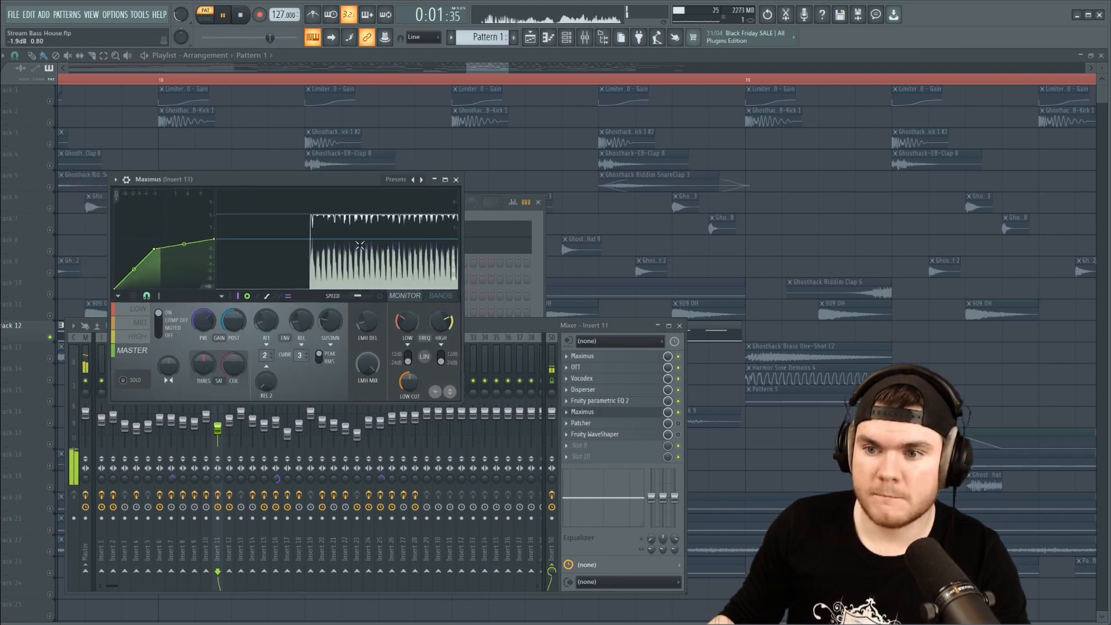
key(space)
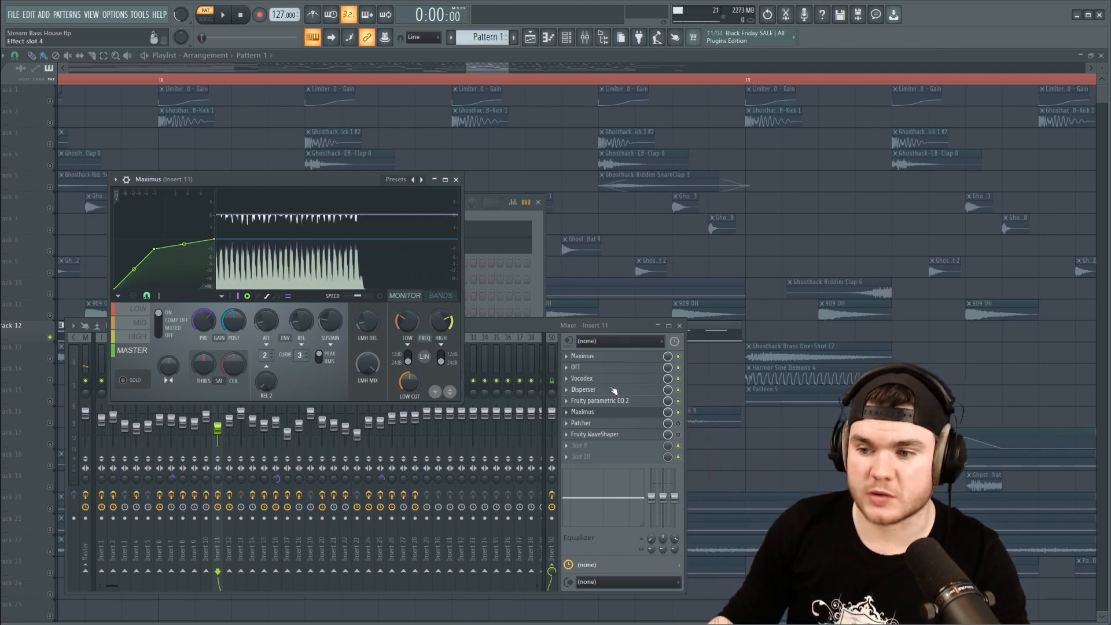
click(642, 412)
Step: Open the Patcher on Insert 11, inspect the Fruity Soft Clipper in its lower chain, and audition the bass through it
click(613, 423)
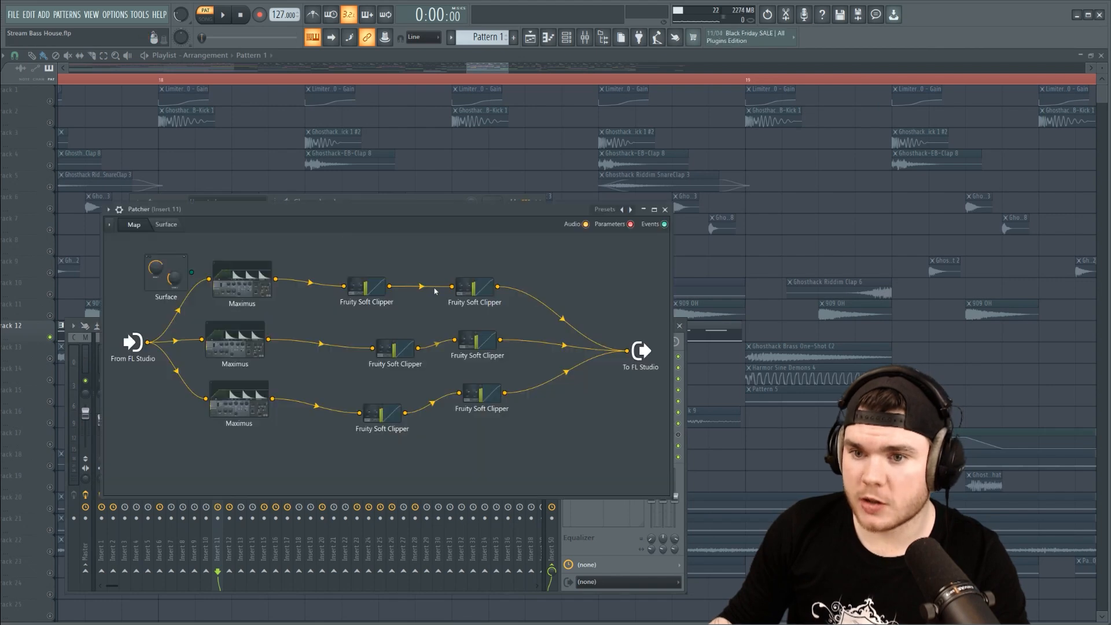
drag(302, 195, 322, 163)
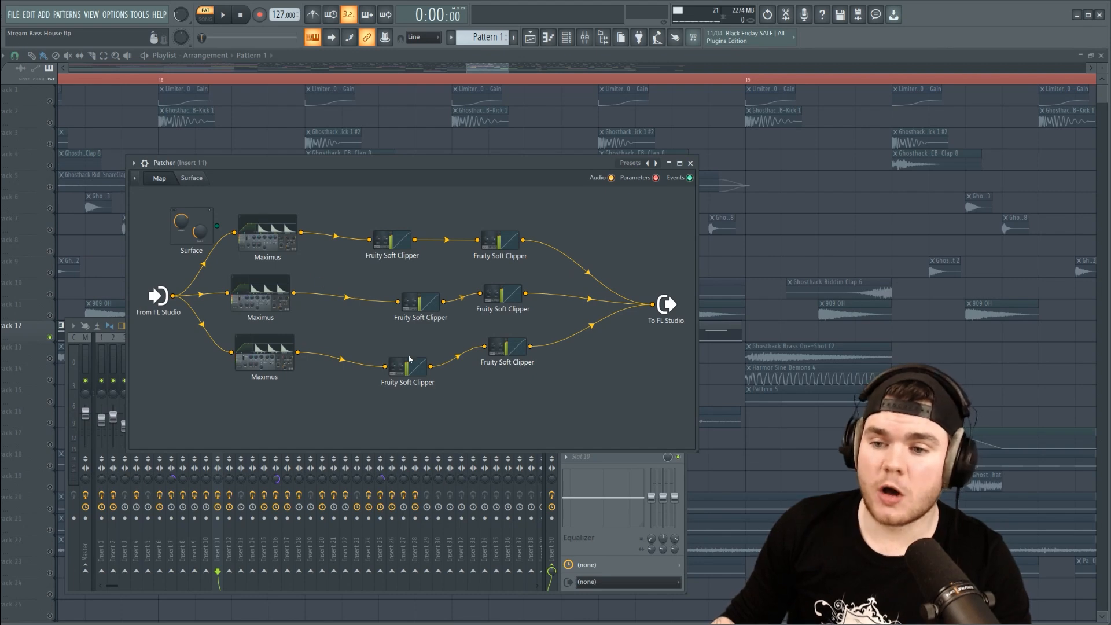
click(420, 369)
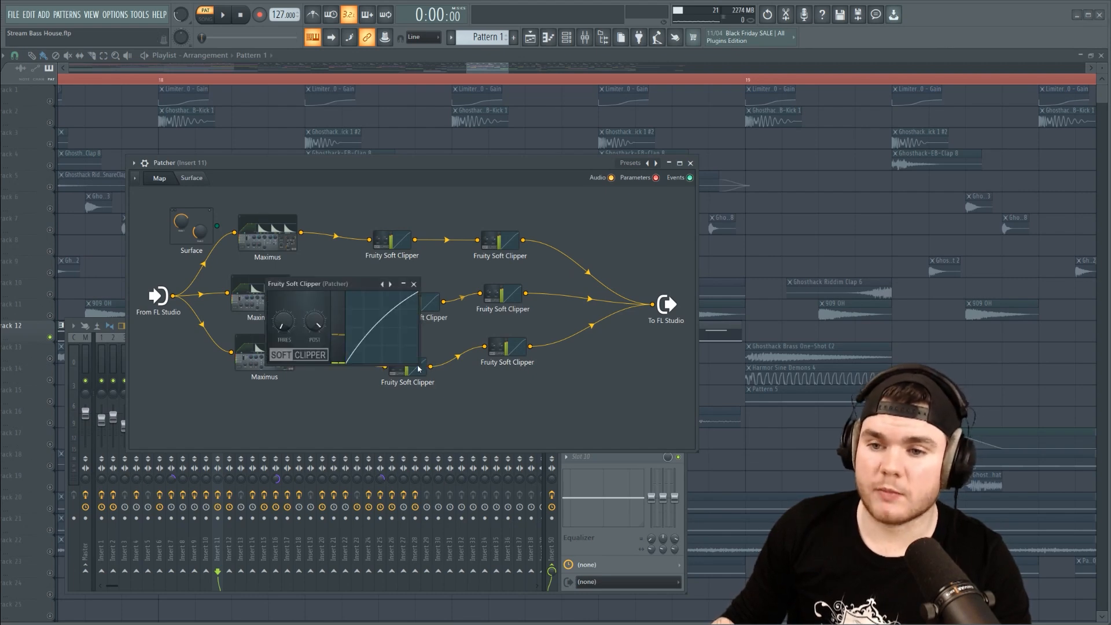
click(415, 285)
key(space)
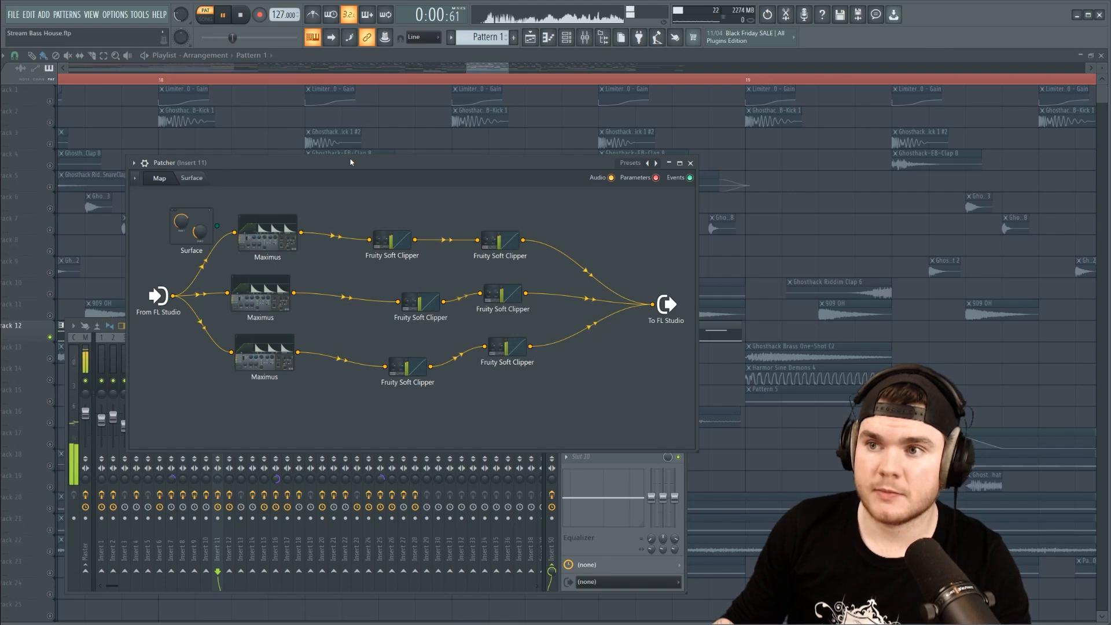
key(space)
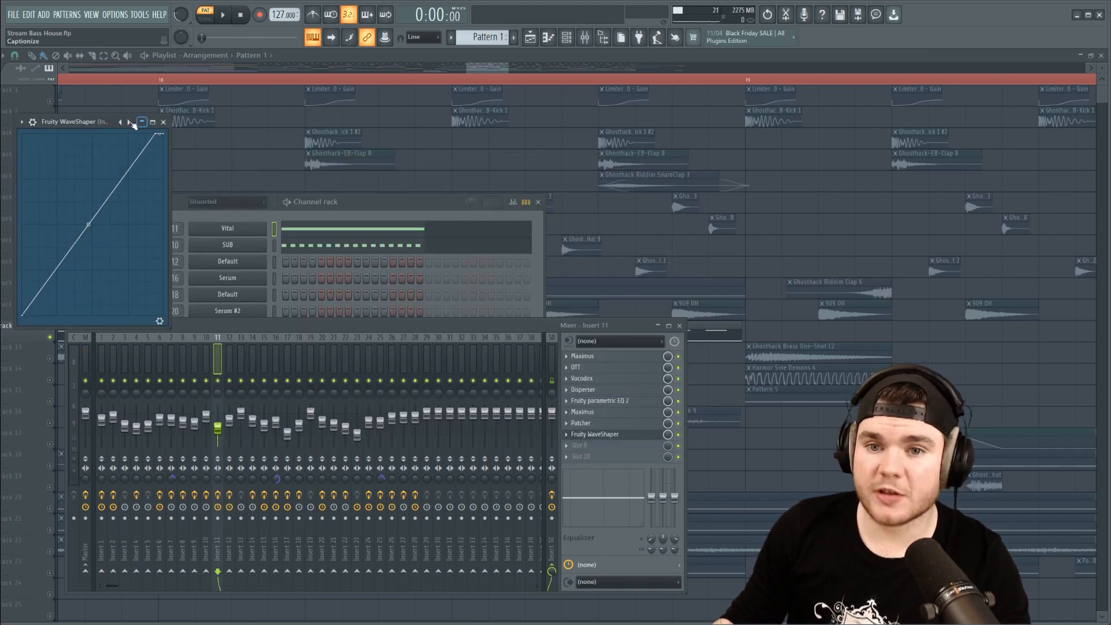
Step: Audition the bass through Fruity WaveShaper on Insert 11 and close its window
drag(108, 124, 218, 178)
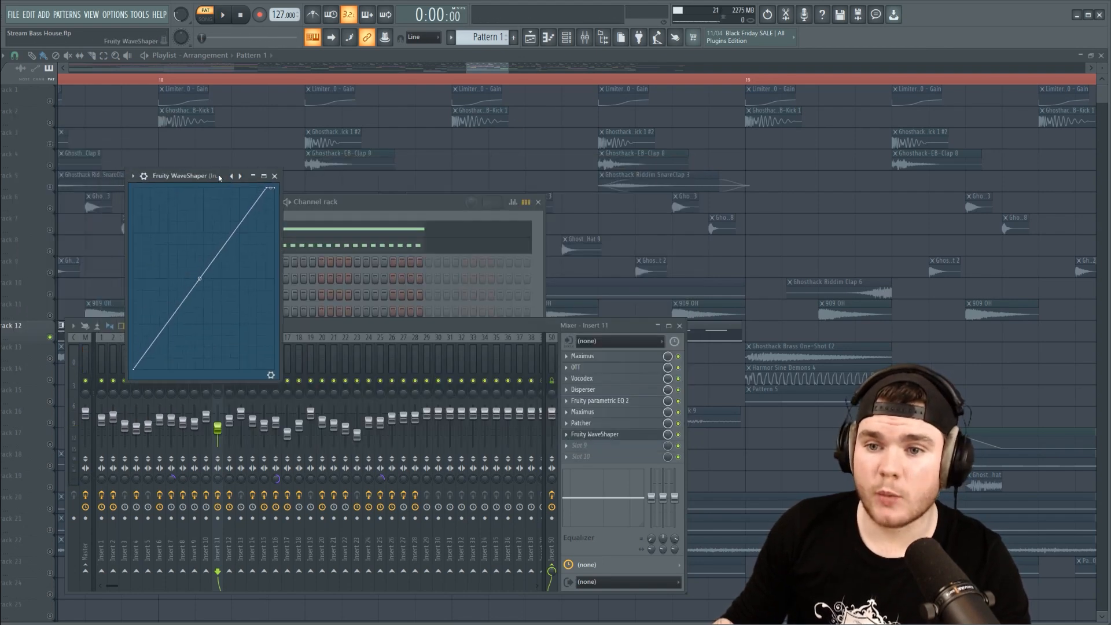
key(space)
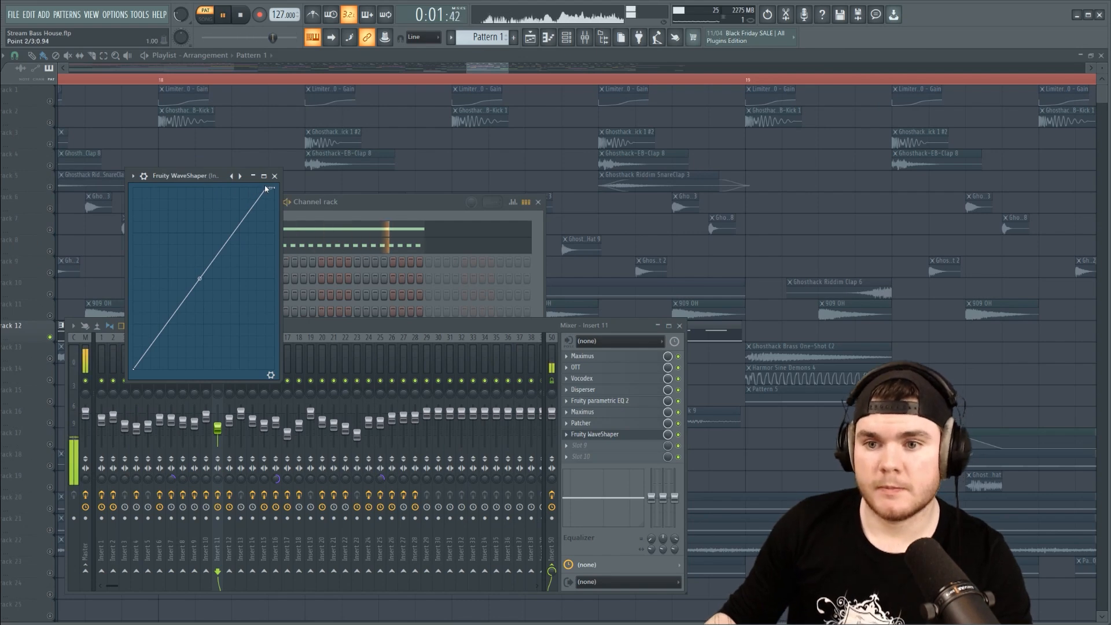
key(space)
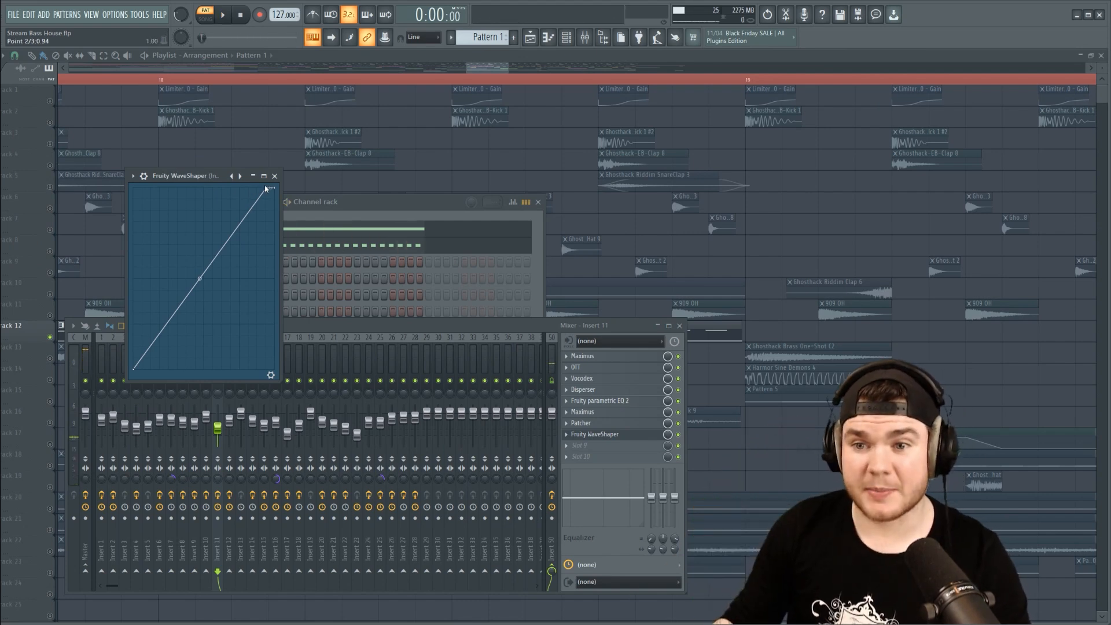
click(275, 175)
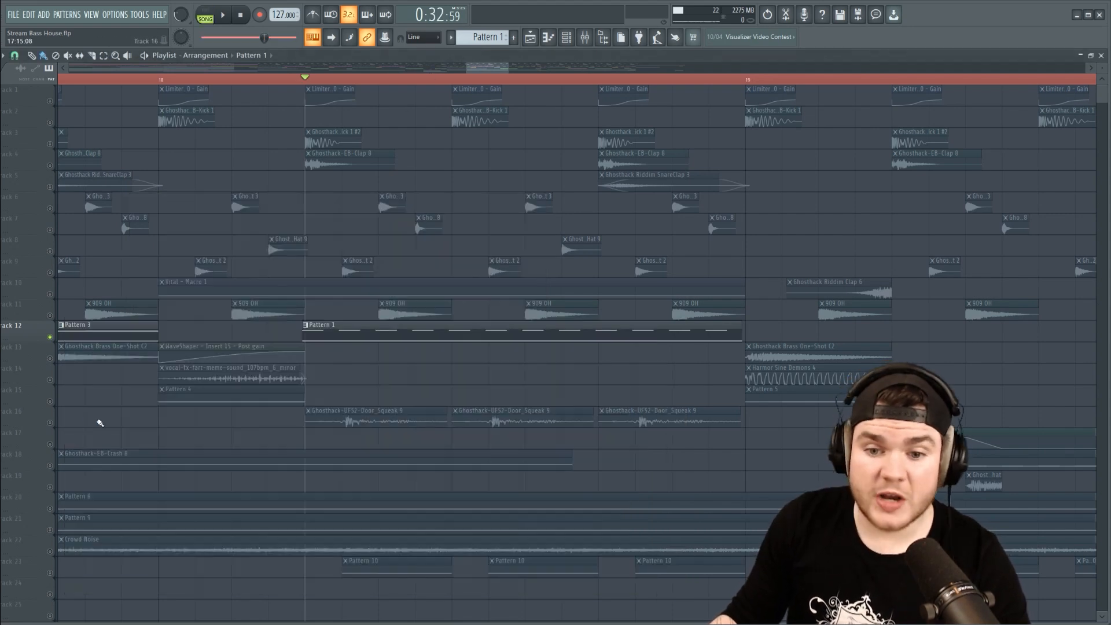
Step: Solo the Door_Squeak clips on playlist track 16, view the clip's sample settings, and play the track back
click(58, 426)
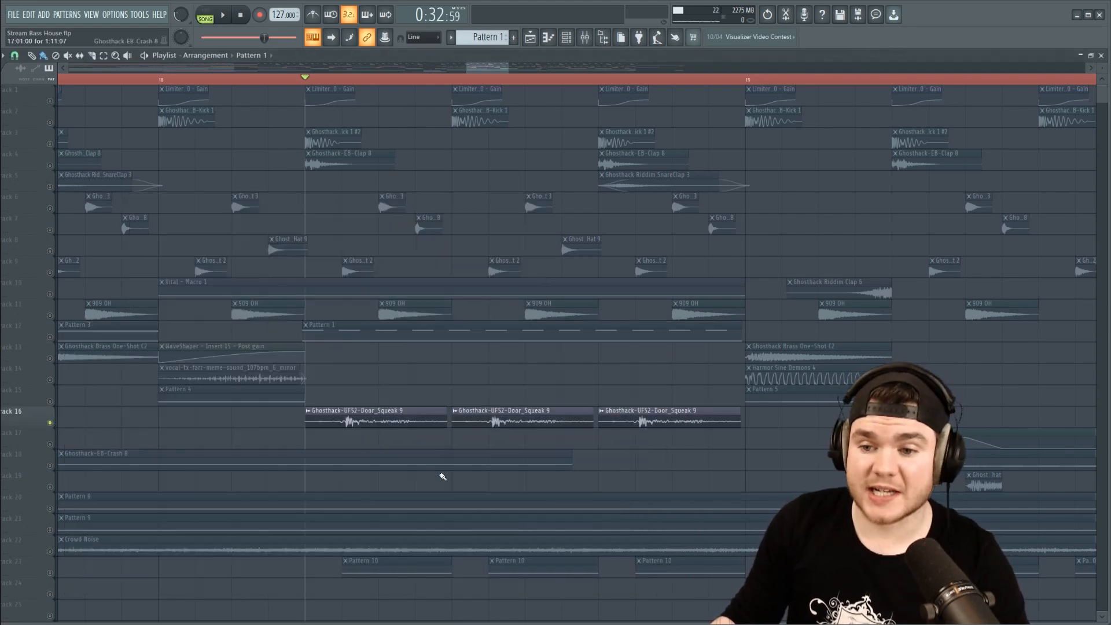
double_click(393, 418)
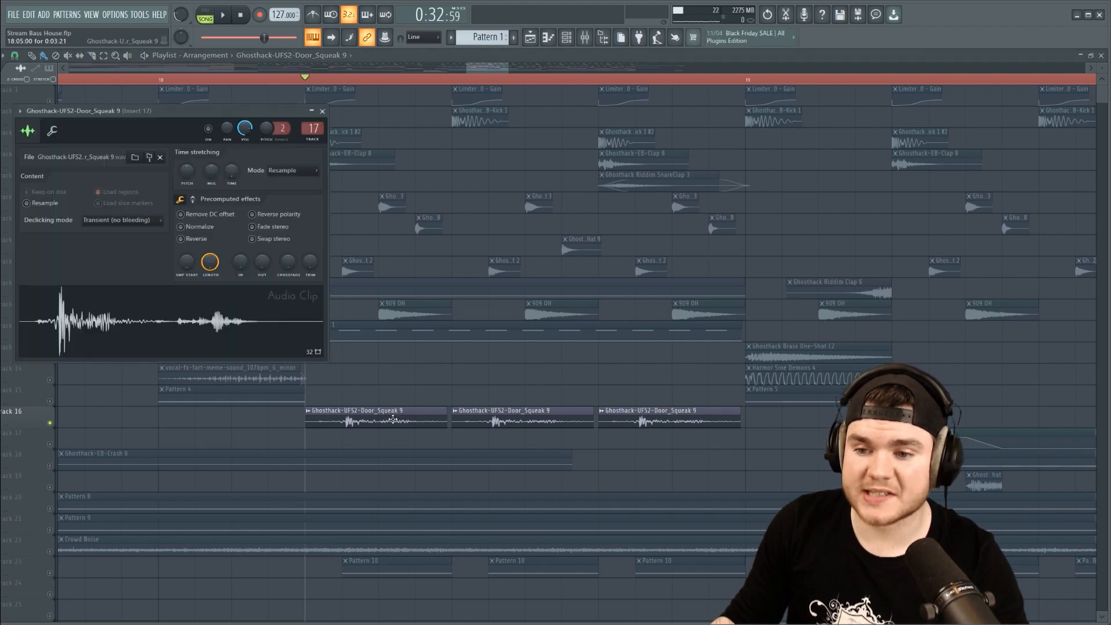
key(Escape)
key(space)
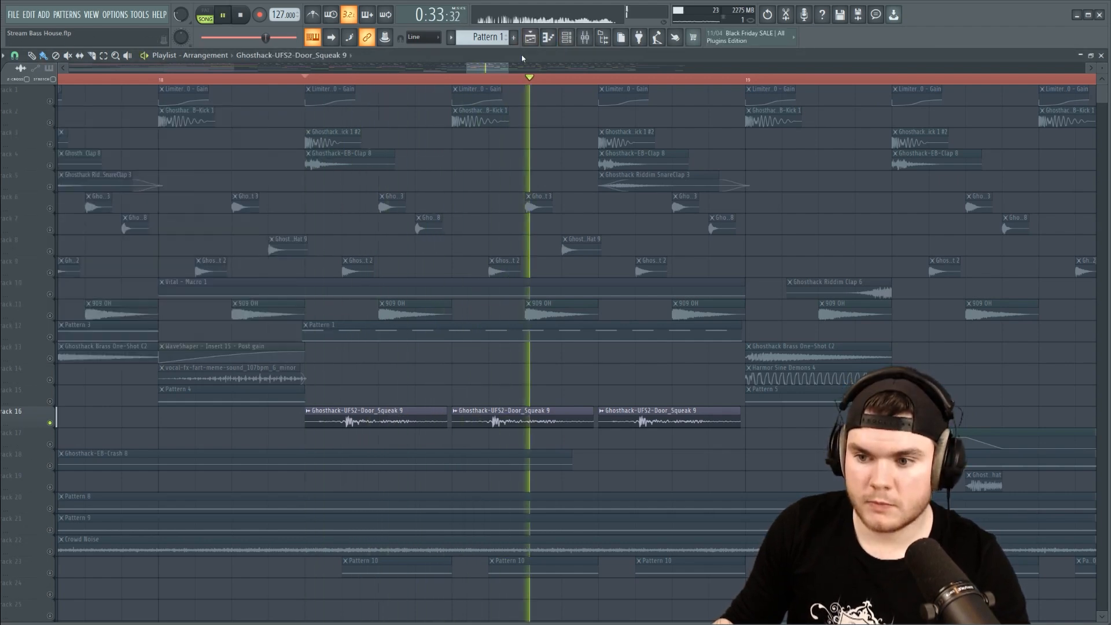
key(space)
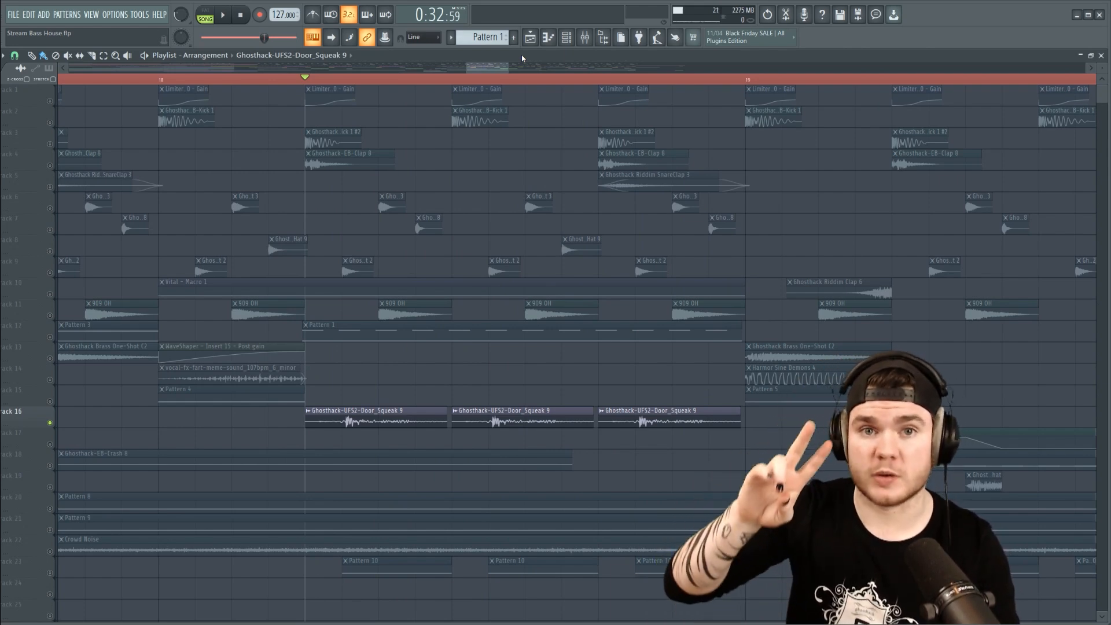
Step: Show the mixer, open SerumFX on Insert 17, audition the door squeak through it, and close its window
click(584, 37)
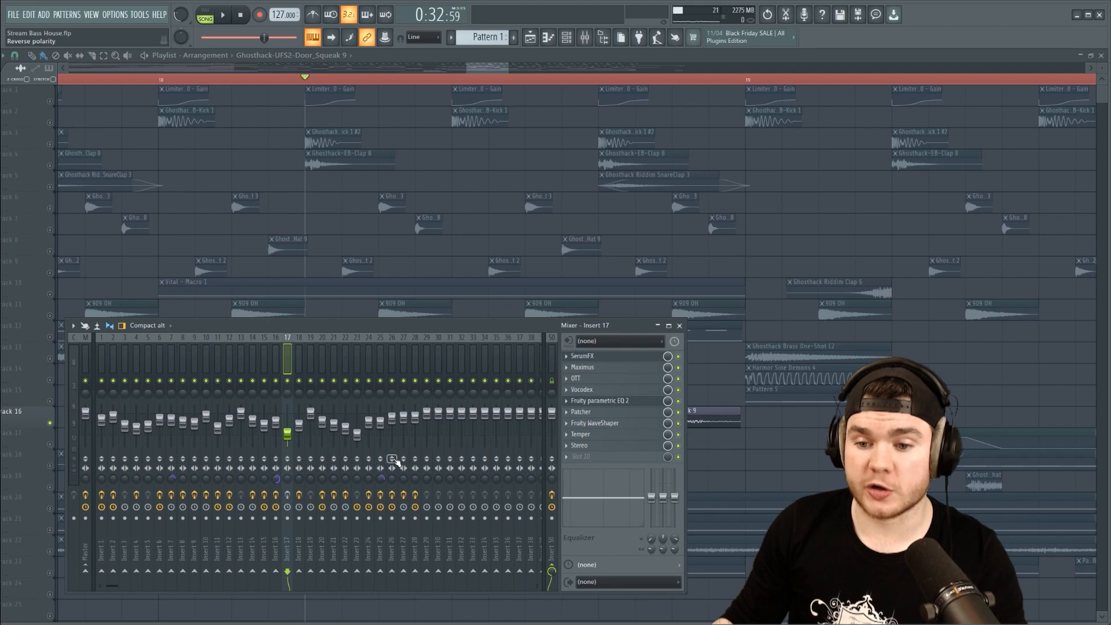
click(584, 356)
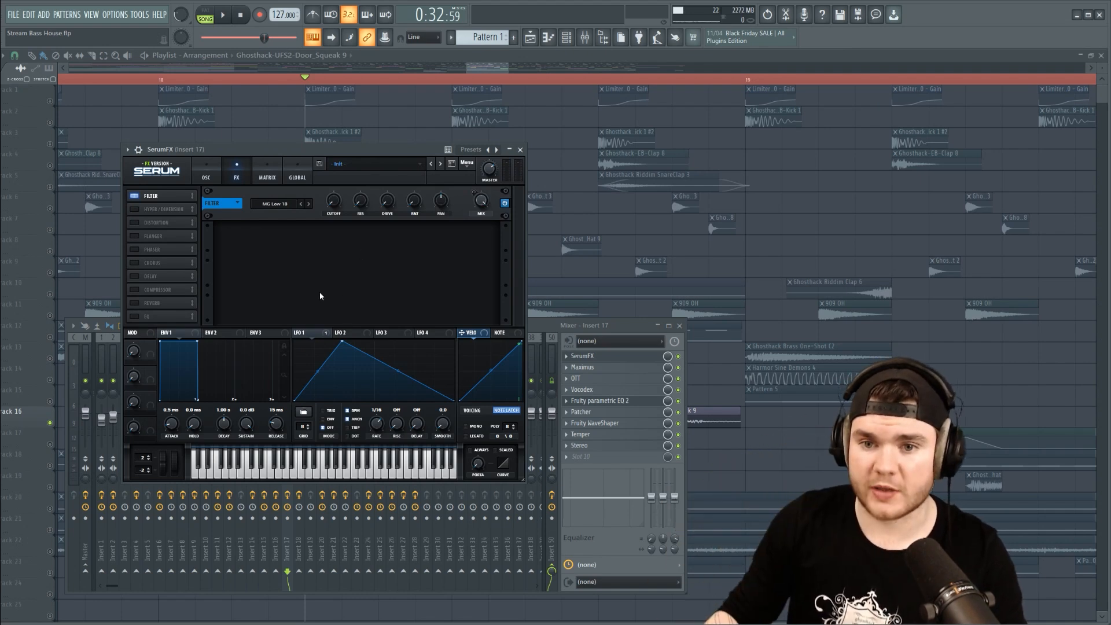
key(space)
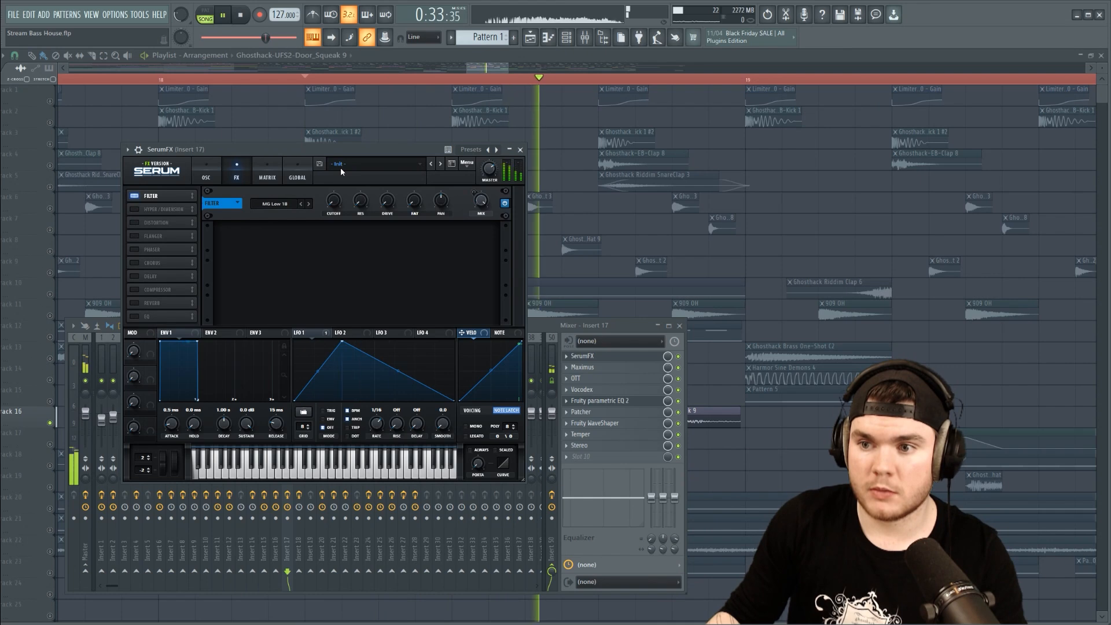
key(space)
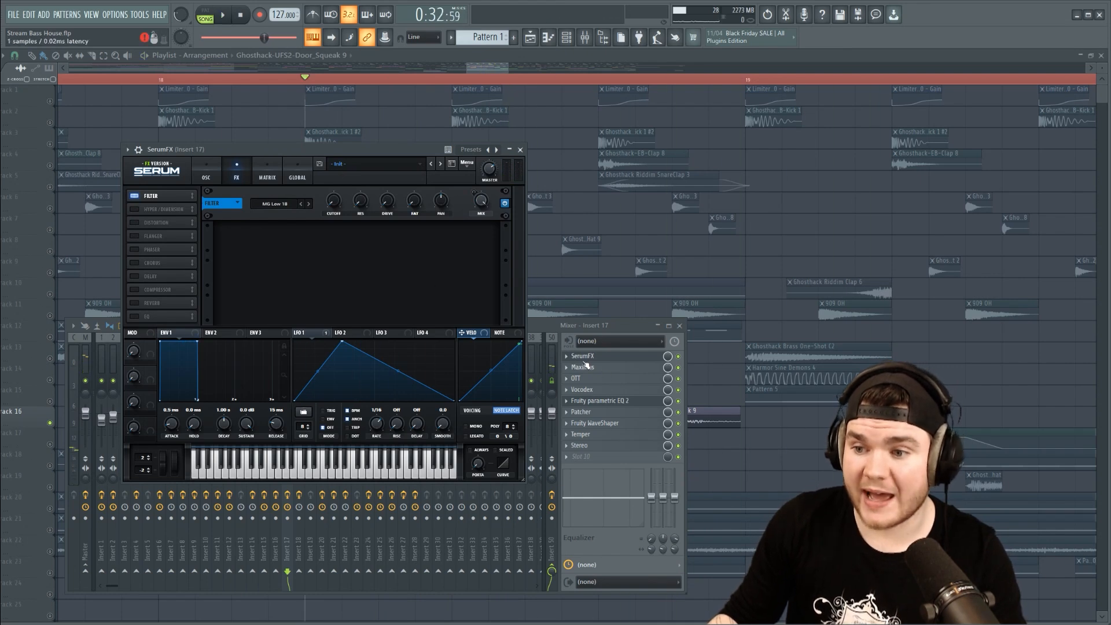
key(Escape)
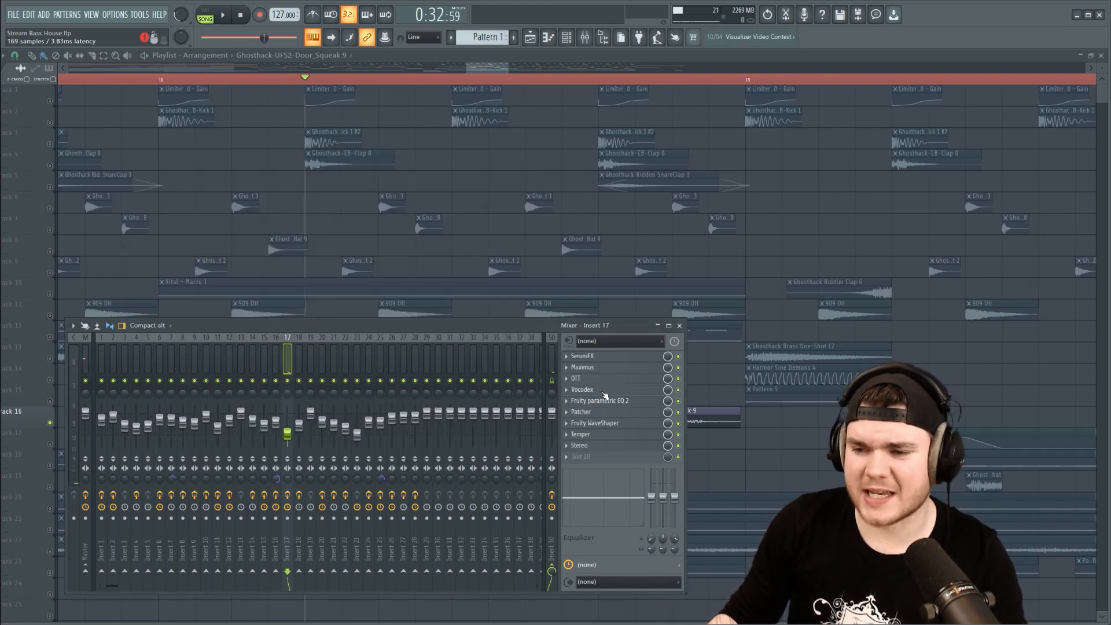
Step: Open Fruity parametric EQ 2 on Insert 17, audition the door squeak through it, and close its window
click(603, 400)
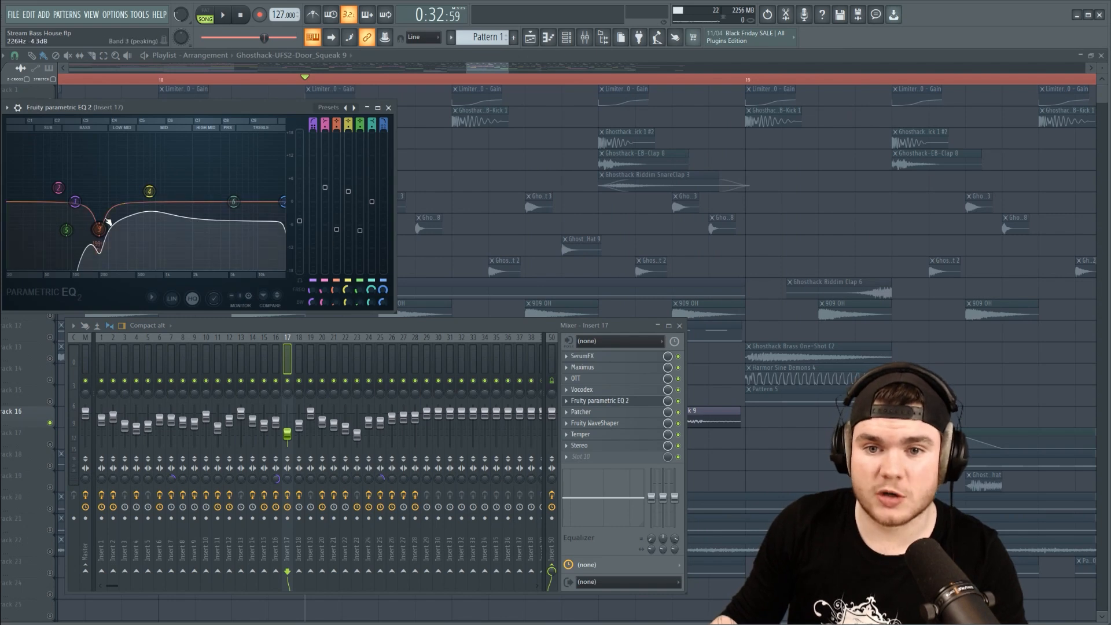
key(space)
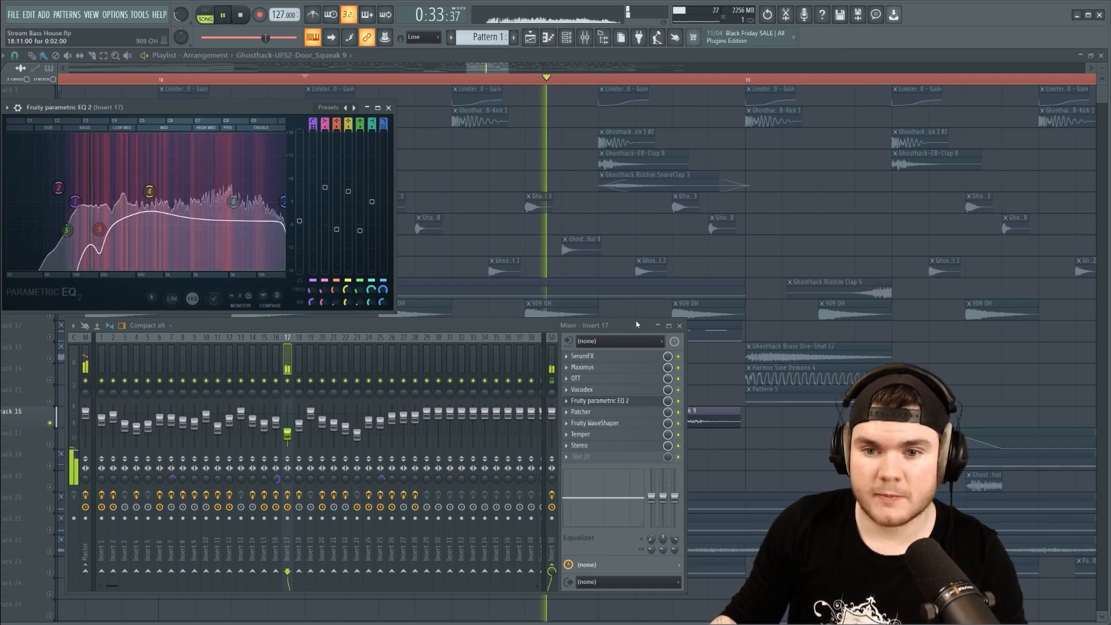
key(space)
key(Escape)
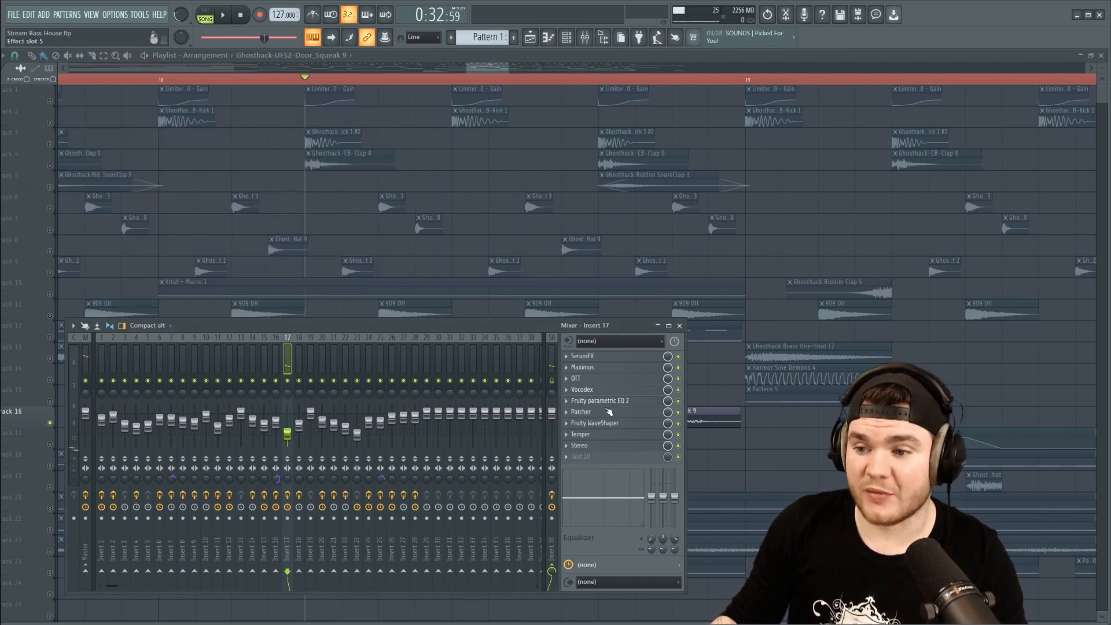
Step: Audition the door squeak through Temper on Insert 17, then close the Stereo effect window and the mixer
click(598, 435)
drag(246, 160, 373, 190)
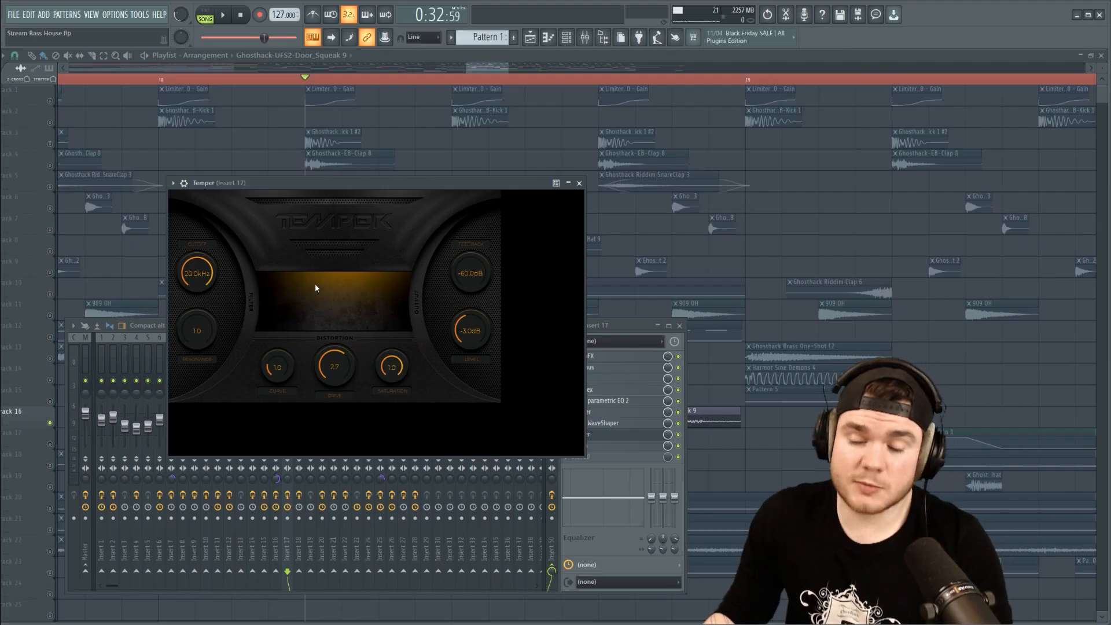
key(space)
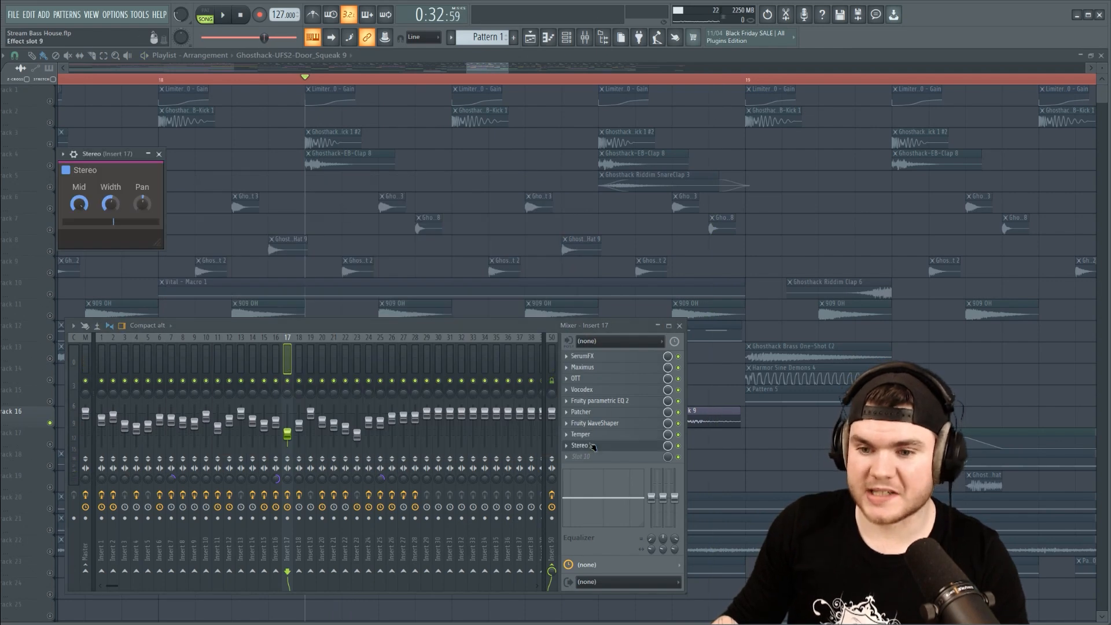
click(591, 446)
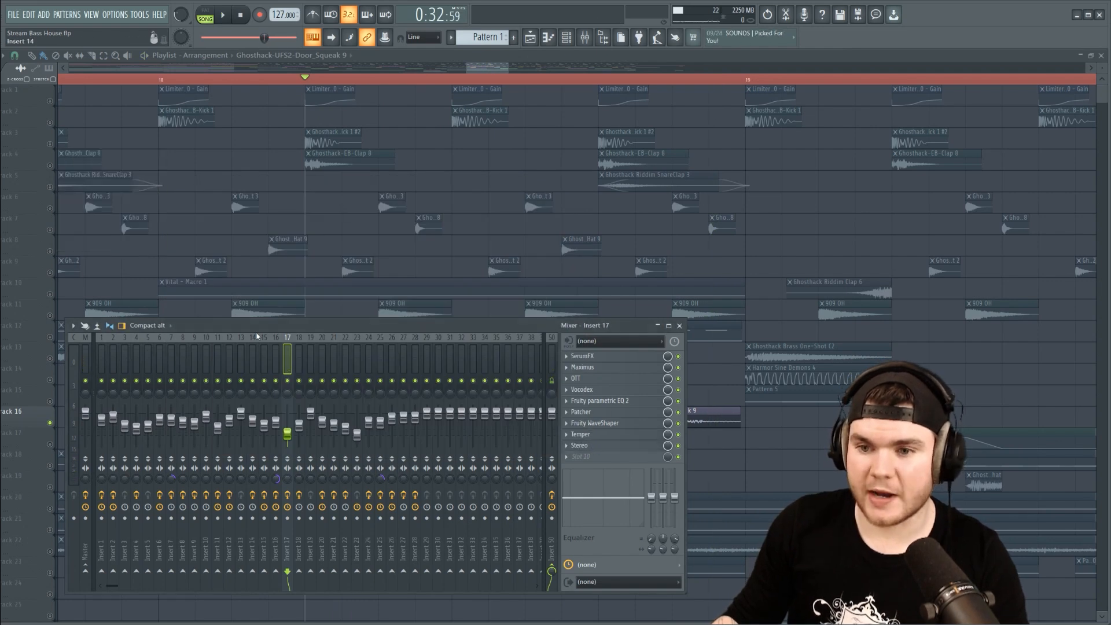
key(F9)
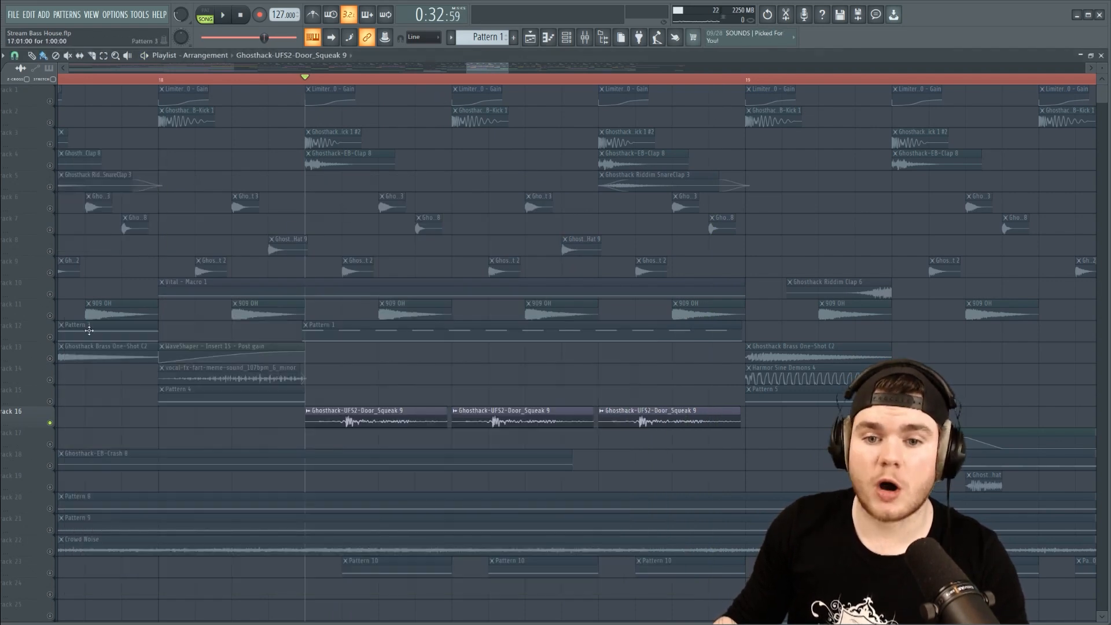
Step: Add playlist track 12 to the solo and play both bass layers from just before the Pattern 1 clip
click(56, 335)
click(270, 79)
key(space)
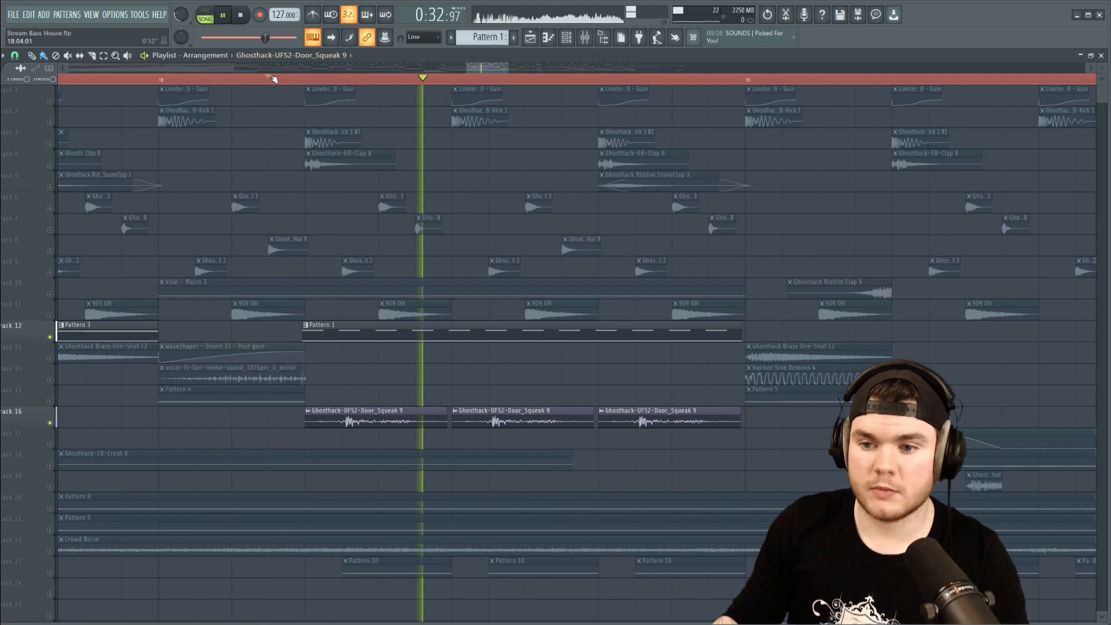
key(space)
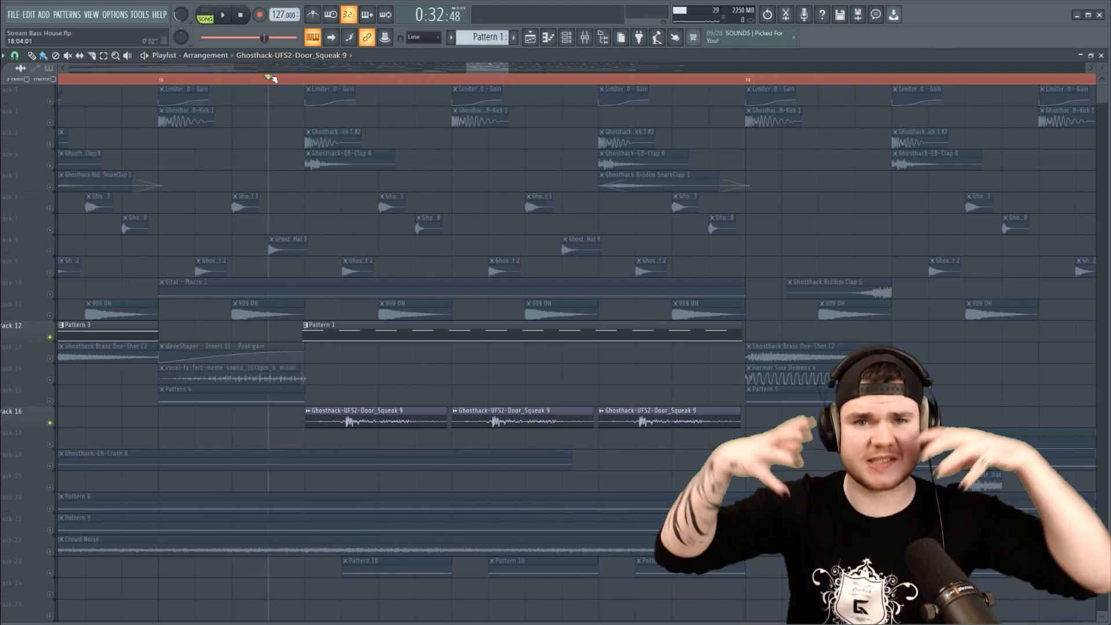
Step: Solo playlist track 23, look at Pattern 10's notes, and open Serum #4 to inspect its noise source, filter and LFOs
scroll(52, 511, down, 3)
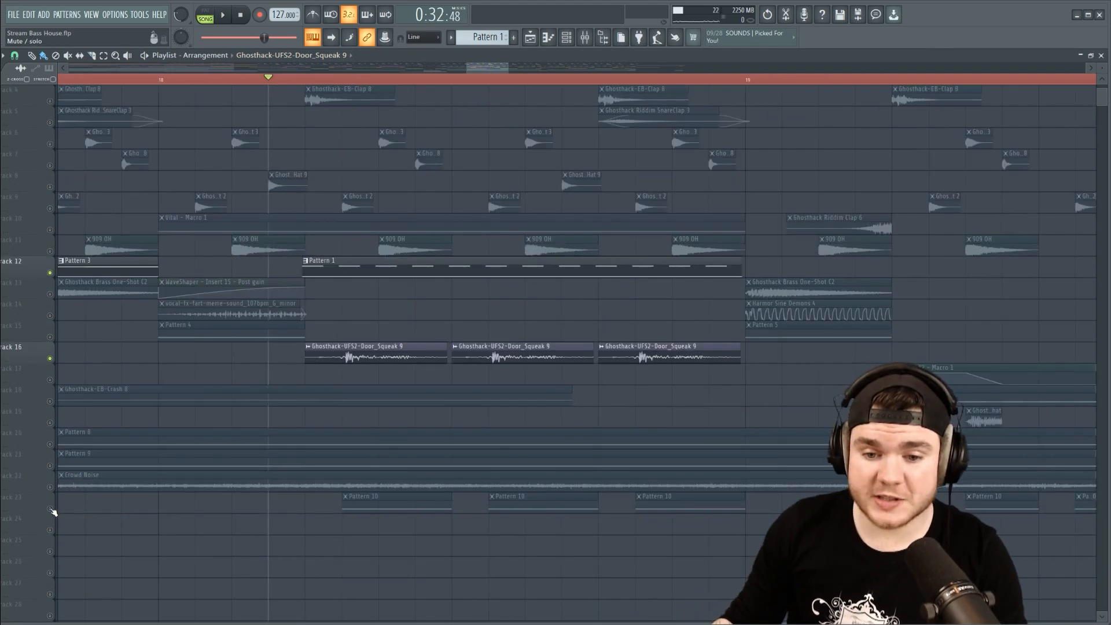
double_click(376, 509)
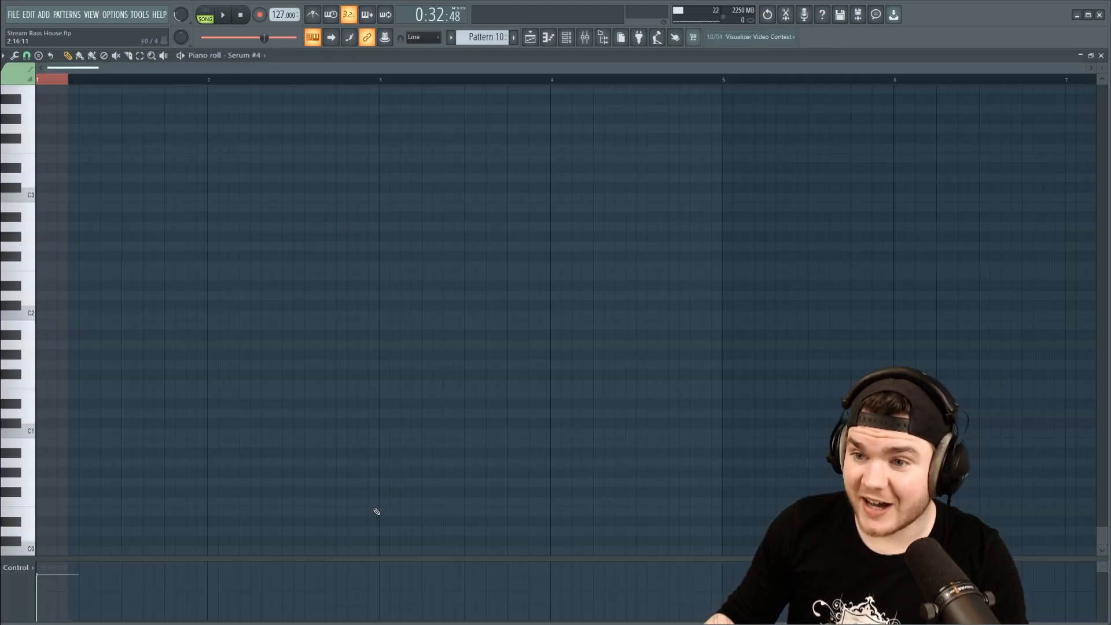
click(1101, 55)
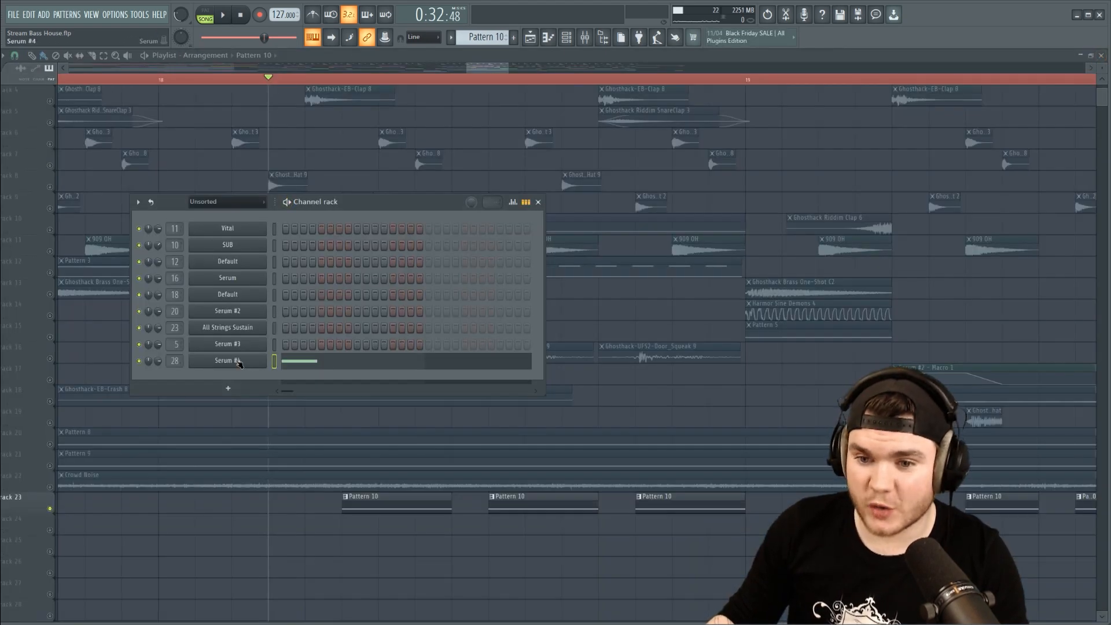
click(238, 361)
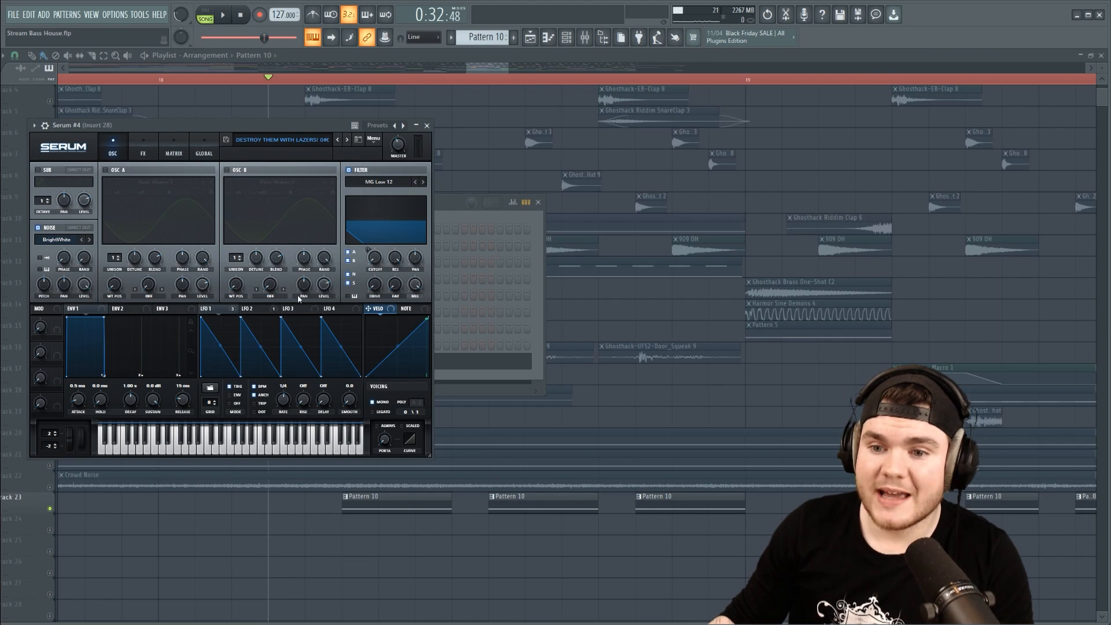
click(246, 309)
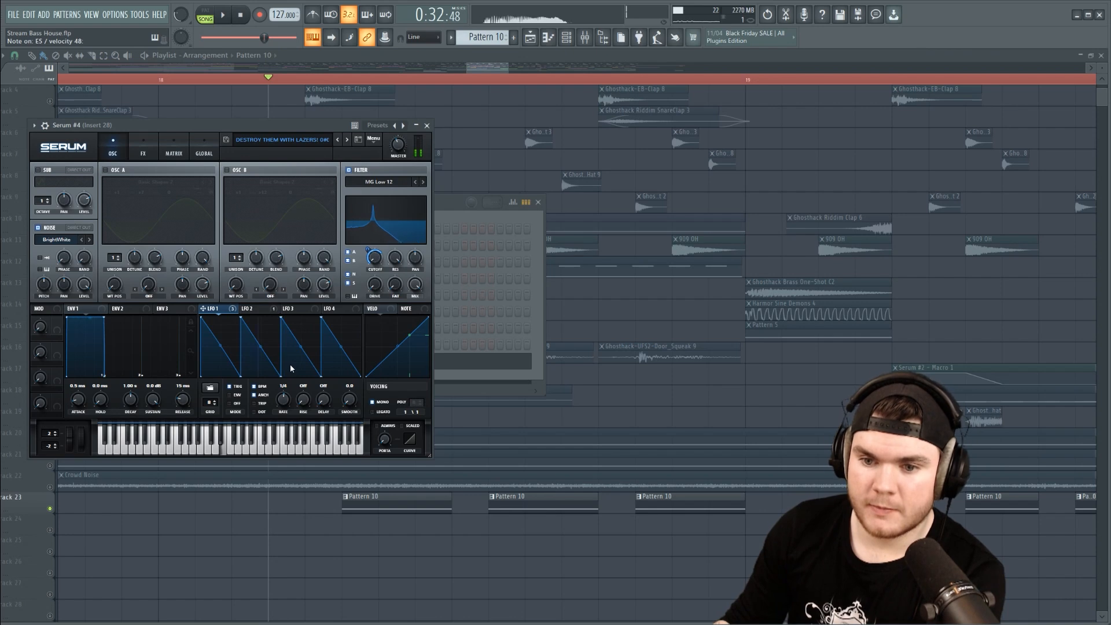
Step: Enable Serum #4's Distortion, Compressor and EQ effects, with LFO 2 modulating the EQ's low-pass frequency
click(143, 146)
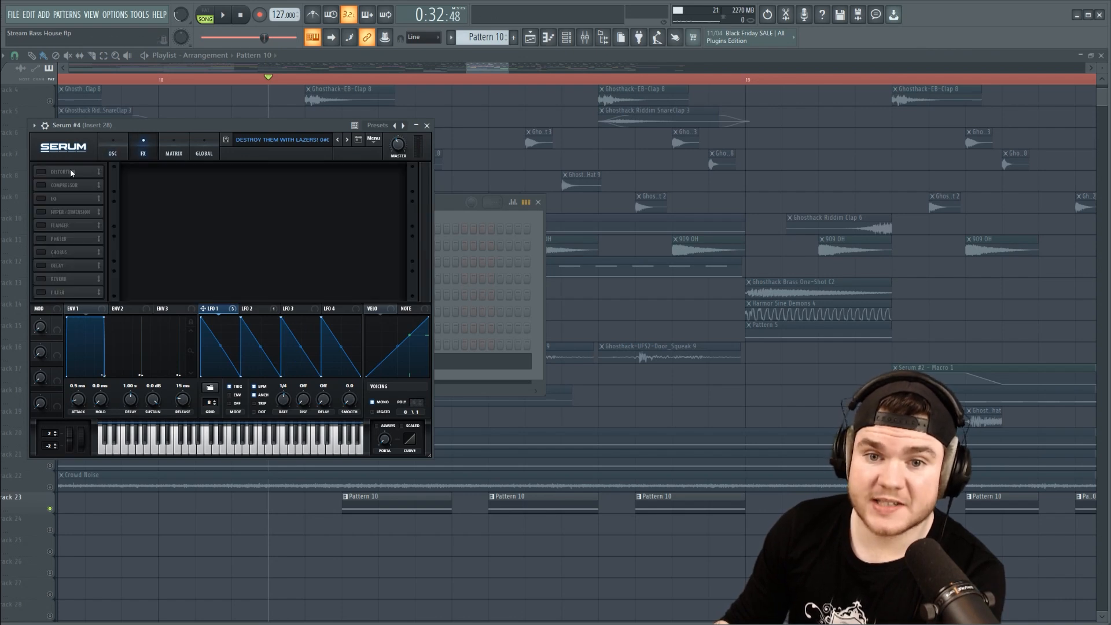
click(39, 171)
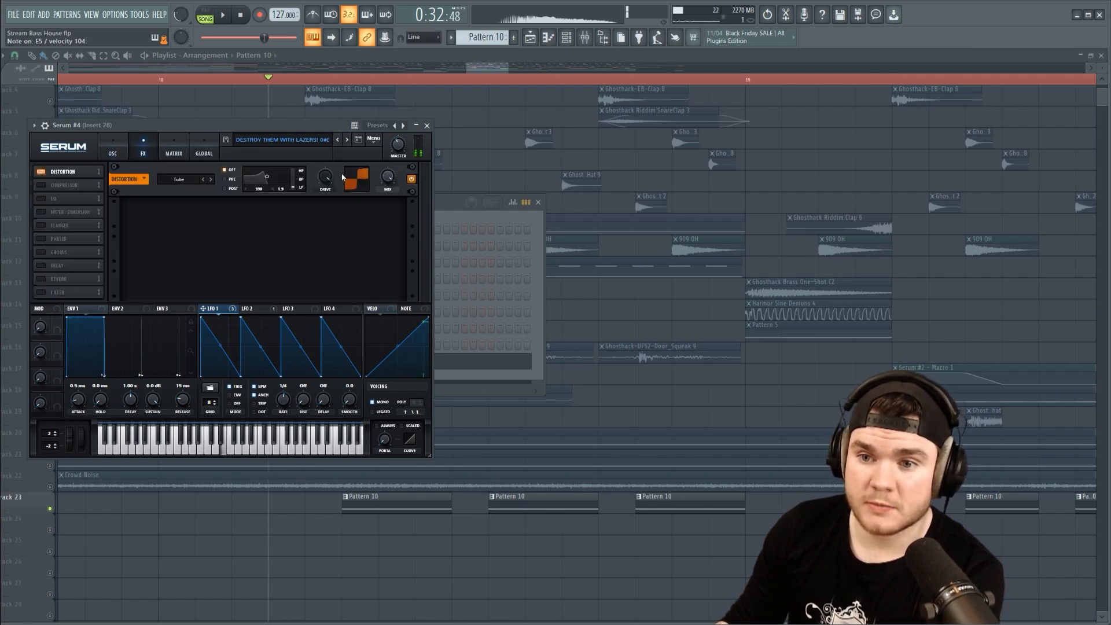
key(F9)
click(602, 356)
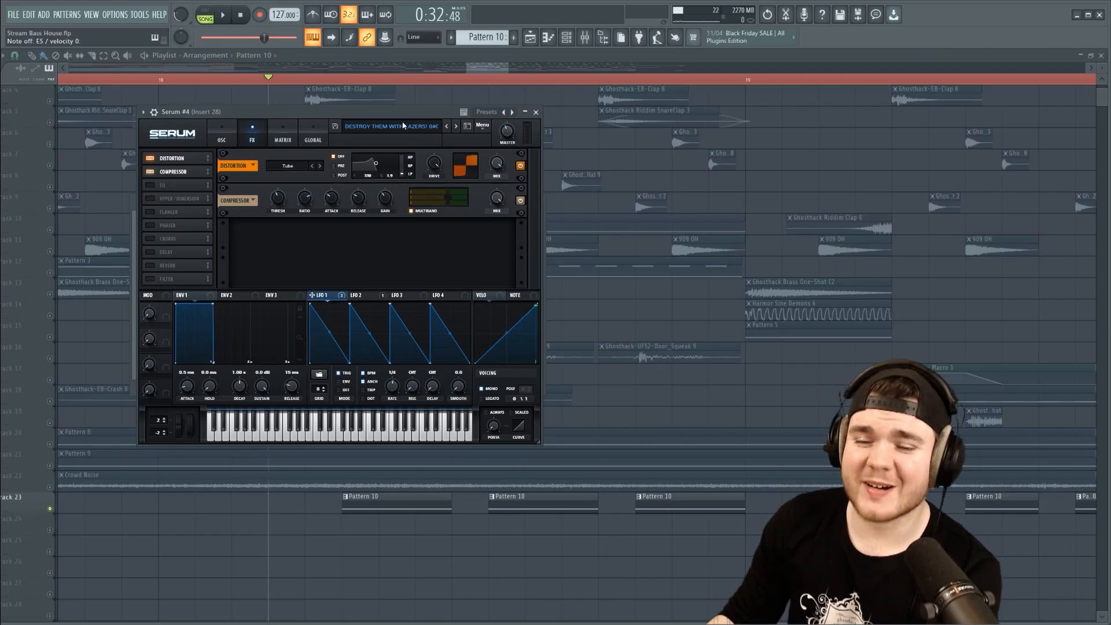
click(150, 185)
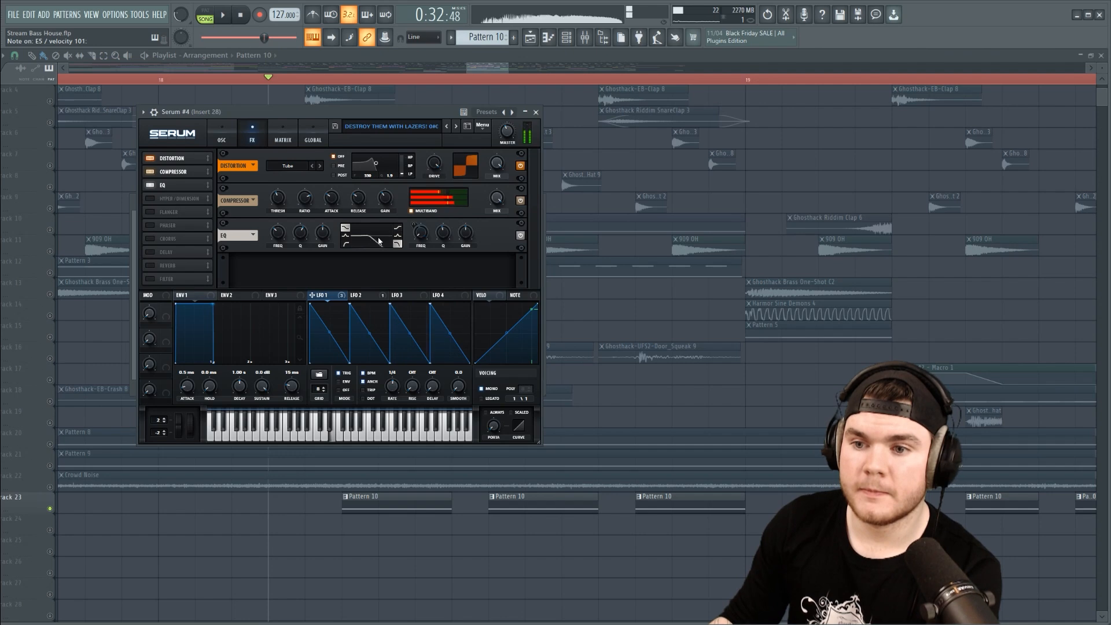
drag(353, 295, 421, 232)
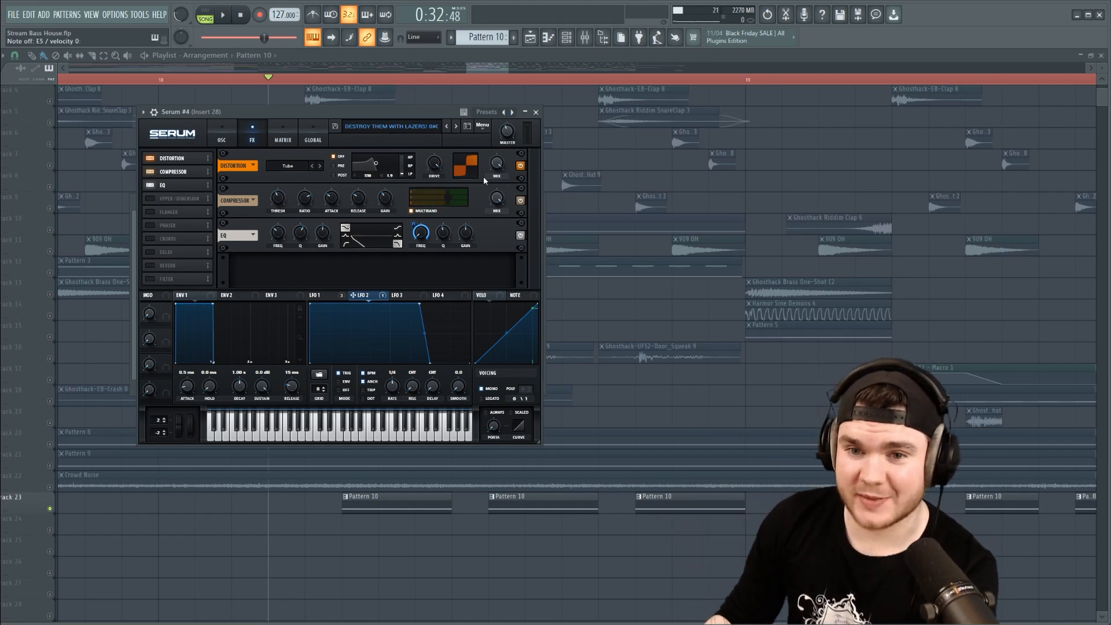
Step: Close Serum #4, add playlist track 12 to the solo, and audition the Pattern 1 bass together with Pattern 10
key(Escape)
key(space)
key(space)
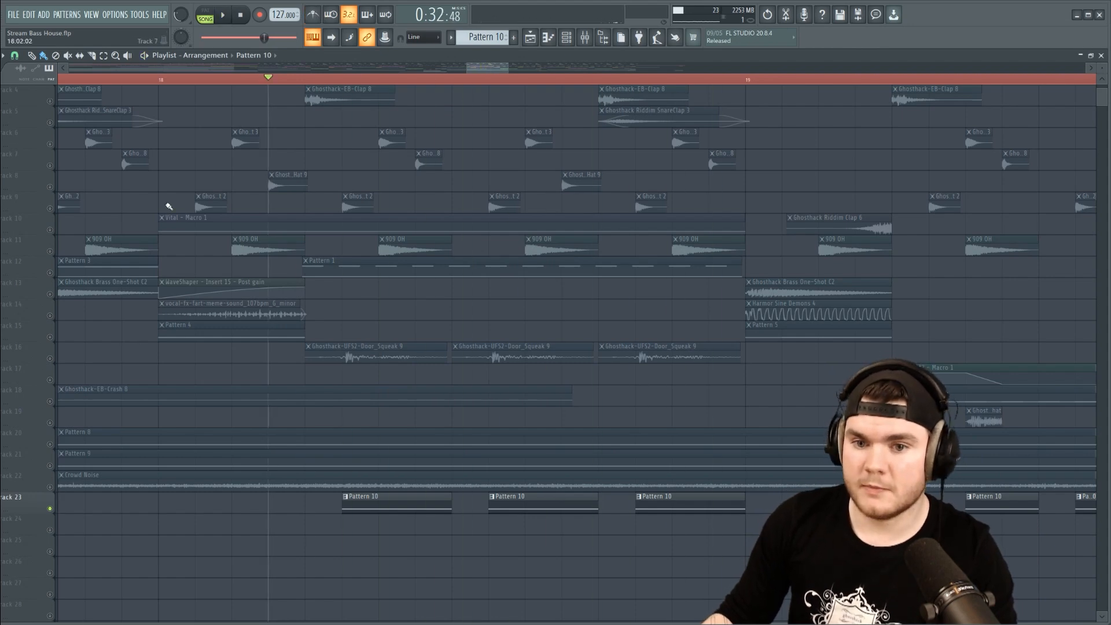
click(50, 273)
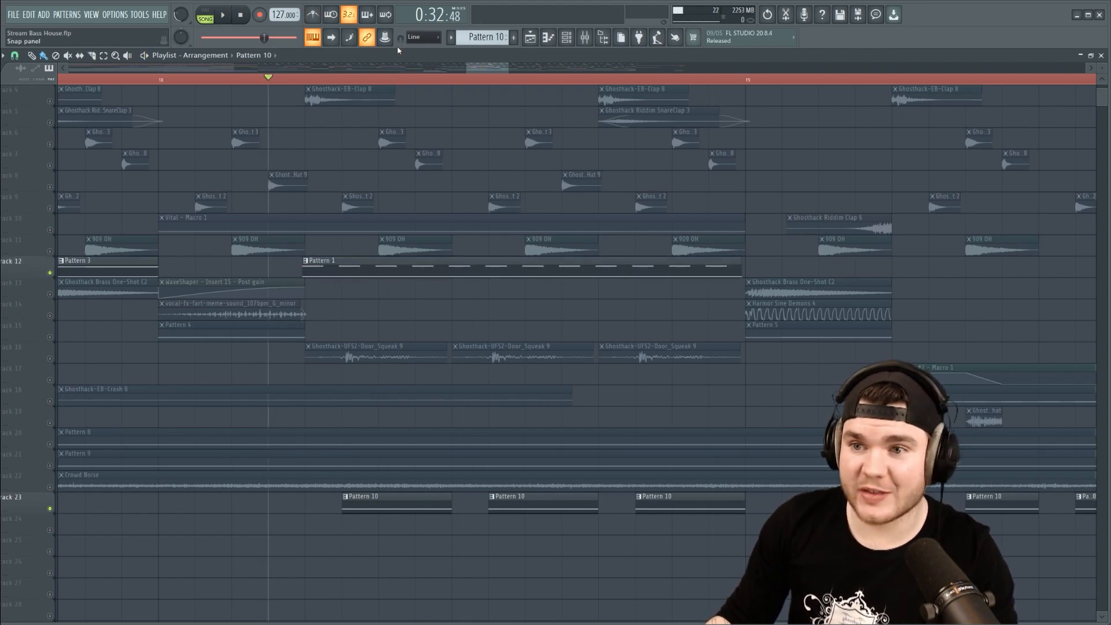
key(space)
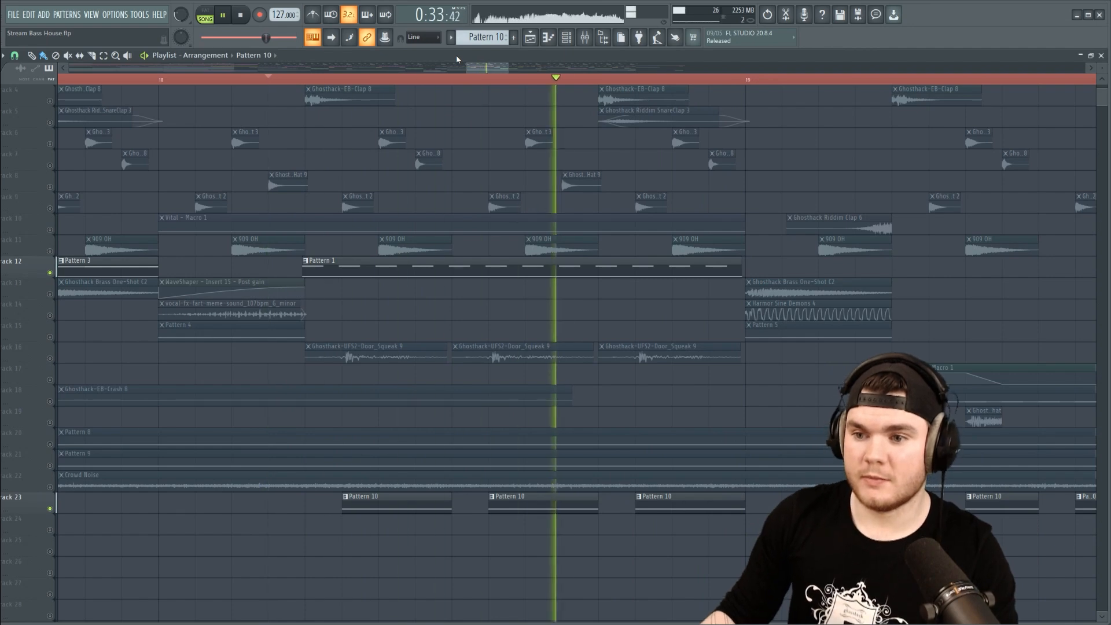
key(space)
Step: Activate playlist track 10 with the Vital - Macro 1 automation alongside track 12 and audition the bass
scroll(51, 343, up, 3)
scroll(51, 342, down, 2)
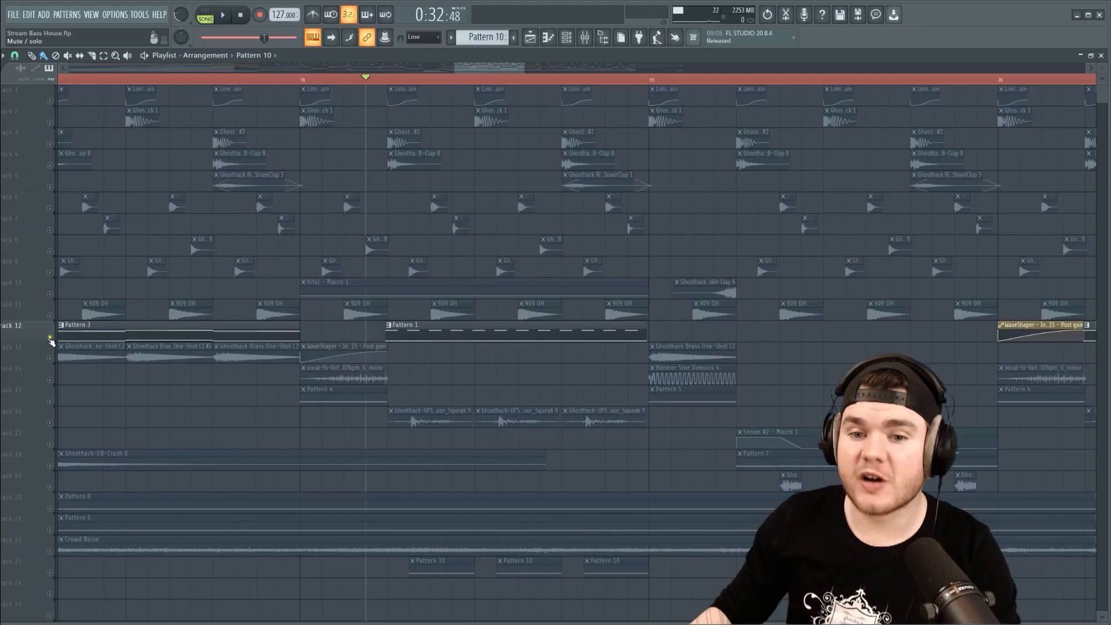
click(50, 295)
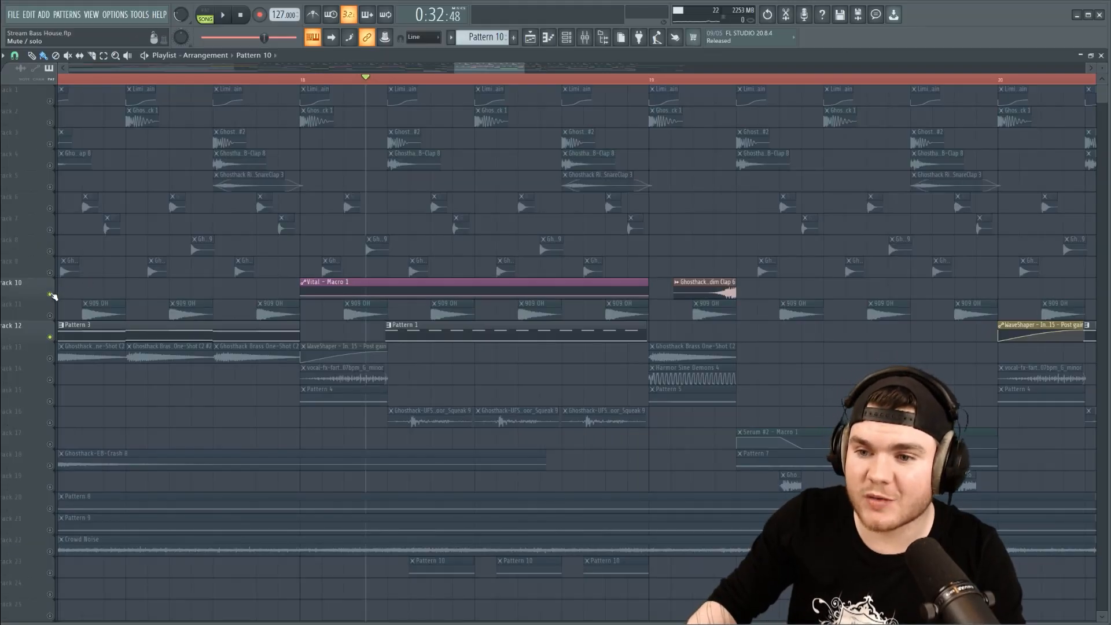
scroll(490, 79, up, 3)
key(space)
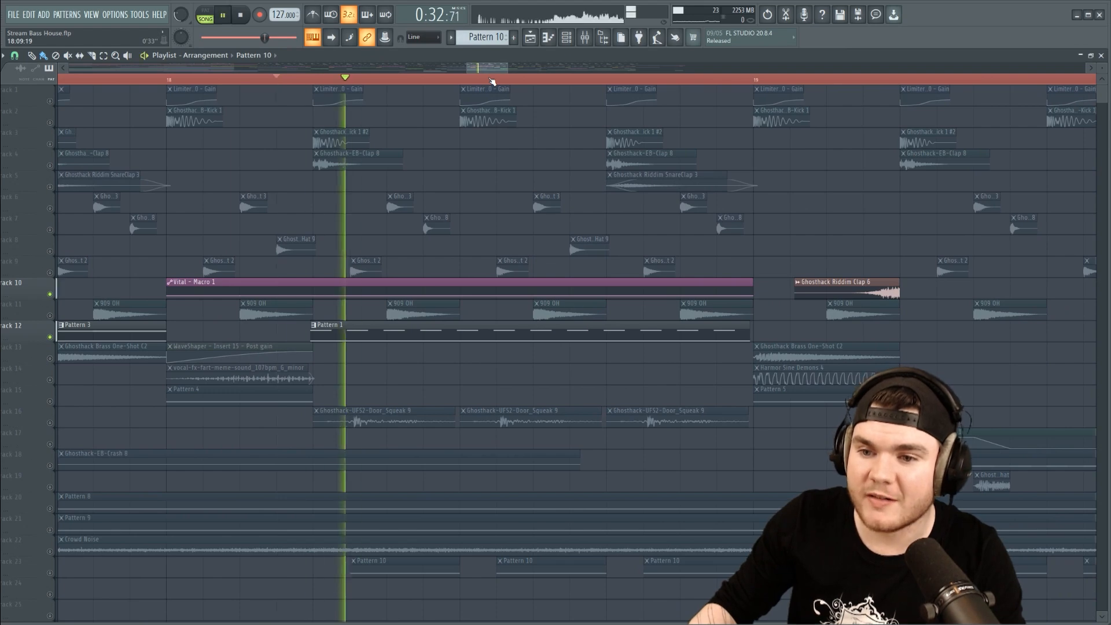
key(space)
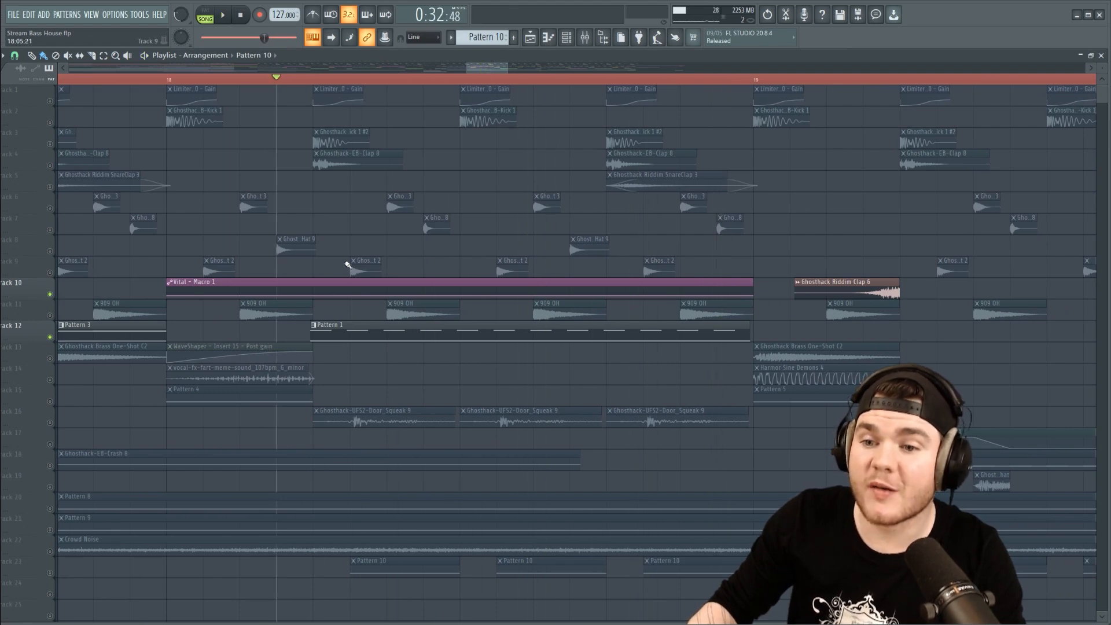
Step: View the Vital synth on Insert 11, close it, and audition the Pattern 1 bass with playlist track 10 muted
key(F6)
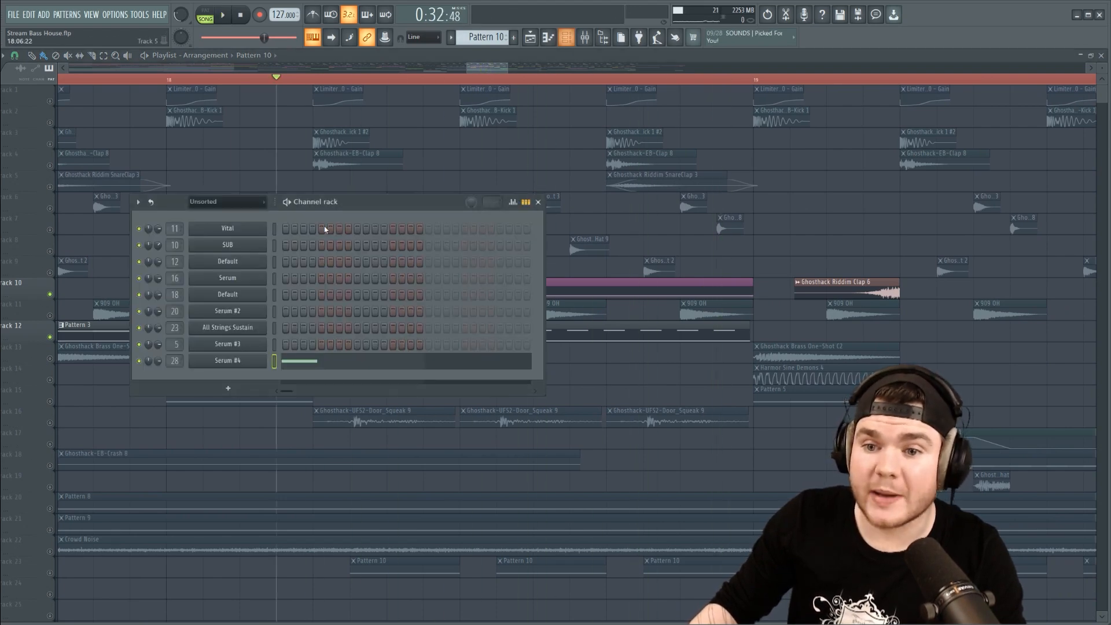
click(227, 228)
drag(252, 115, 311, 138)
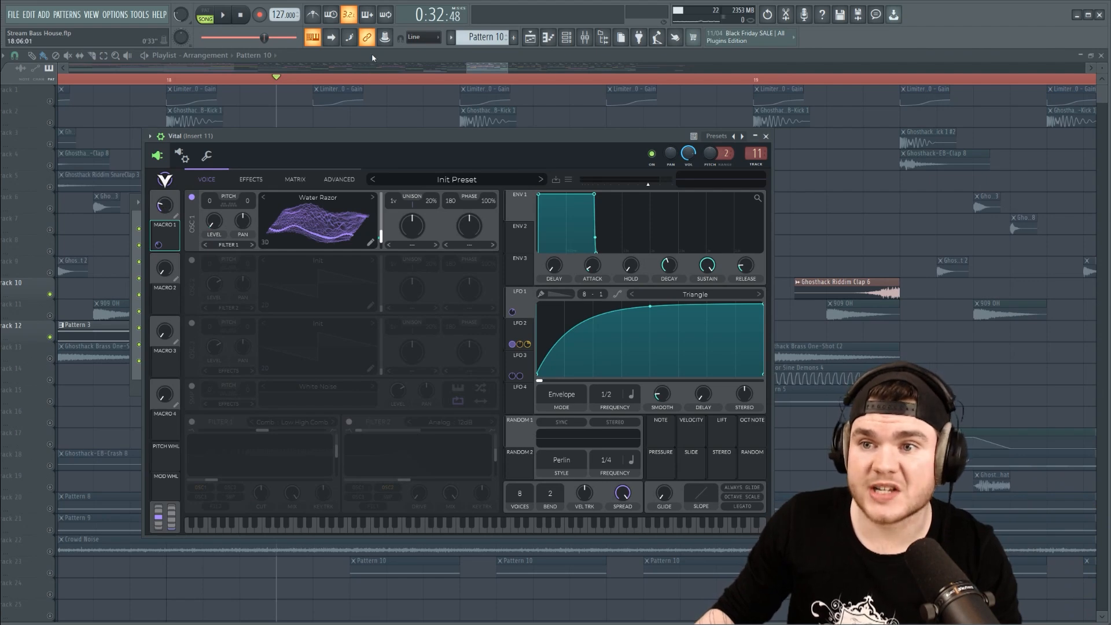
key(Escape)
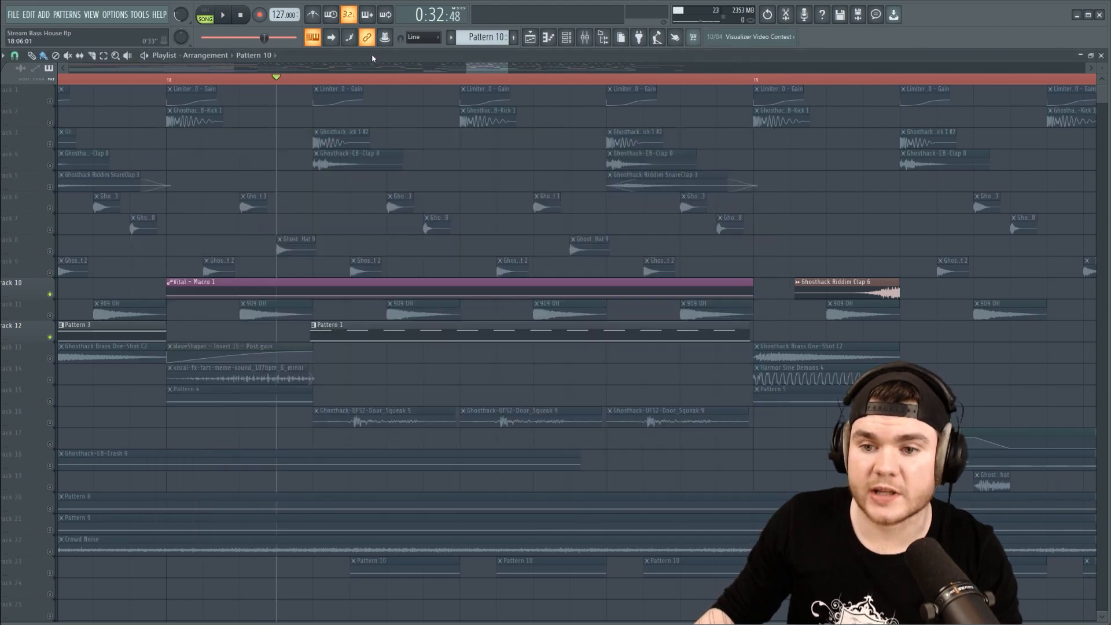
click(56, 294)
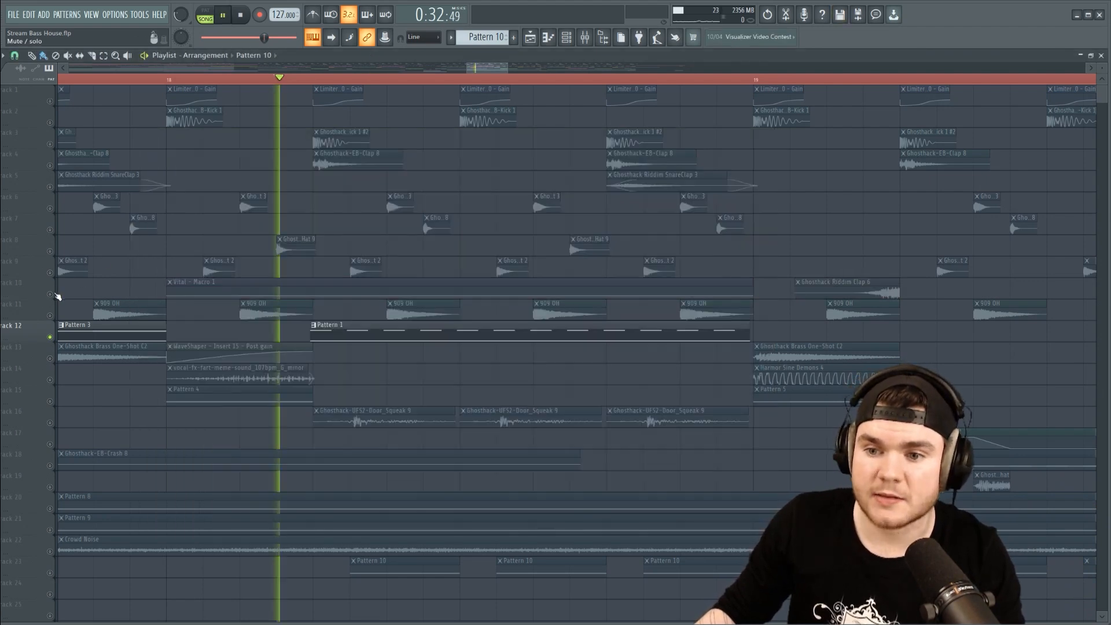
click(55, 296)
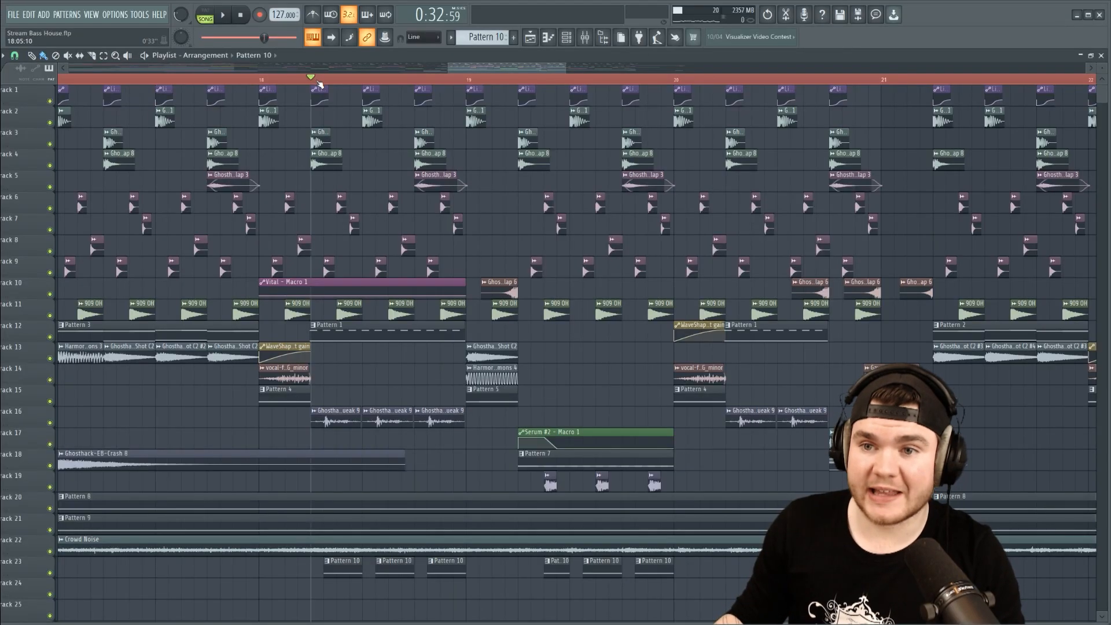
Step: Place the playback position around the start of bar 16 and play the full arrangement into the drop
scroll(318, 81, down, 5)
click(244, 81)
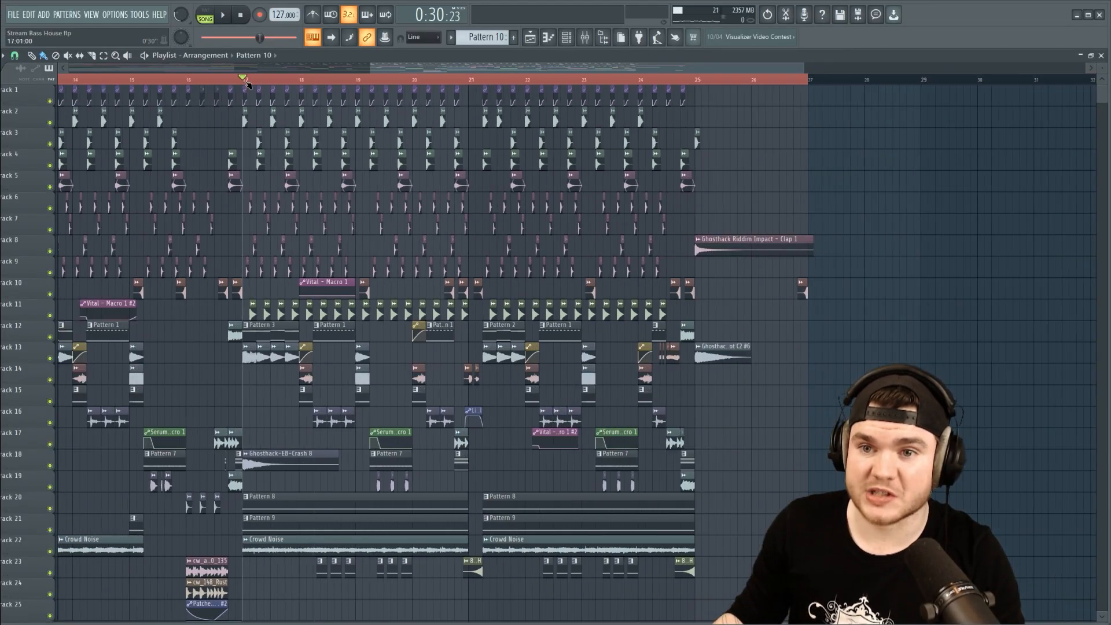
scroll(281, 78, up, 3)
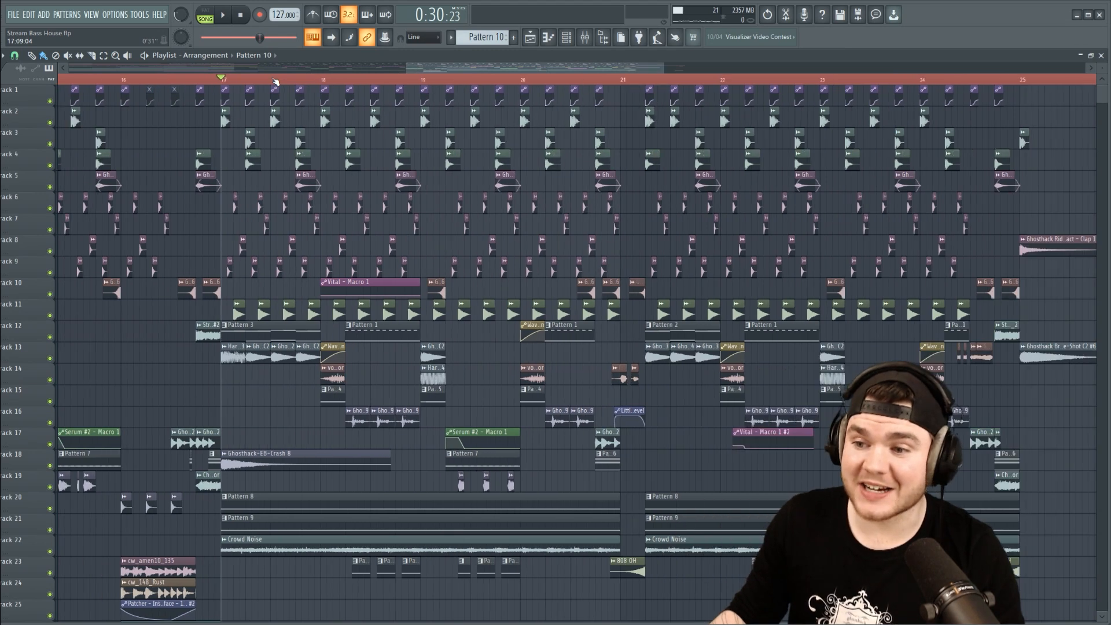
click(139, 81)
key(space)
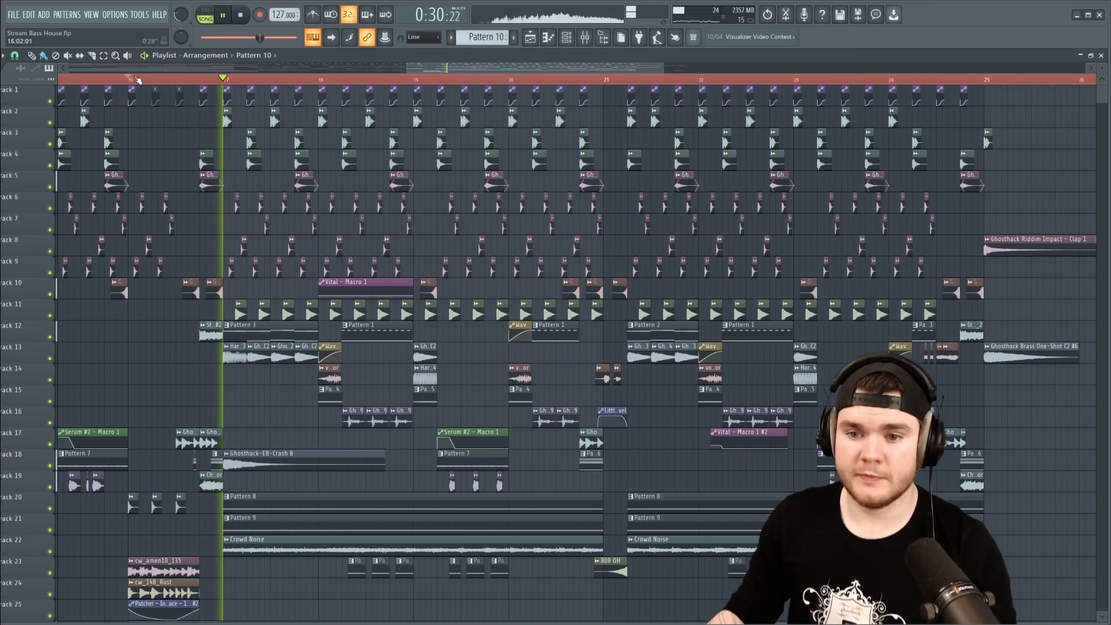